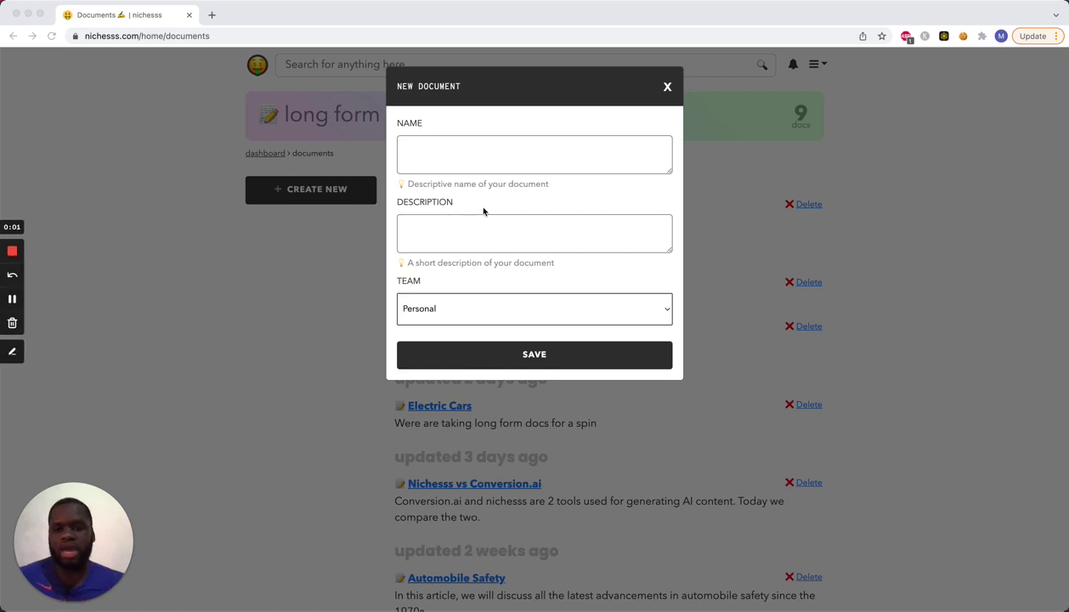
# - Name the new document 'Traveling to Los Angeles', described as 'A brief article about planning a trip to Los Angeles'
pyautogui.click(499, 162)
pyautogui.click(503, 154)
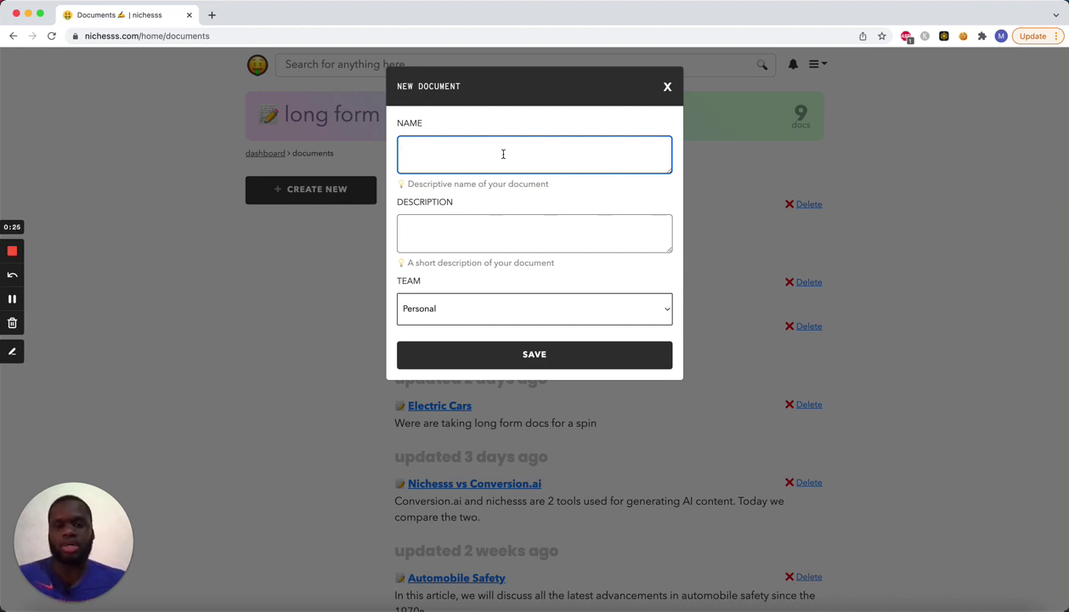
pyautogui.write('Trave')
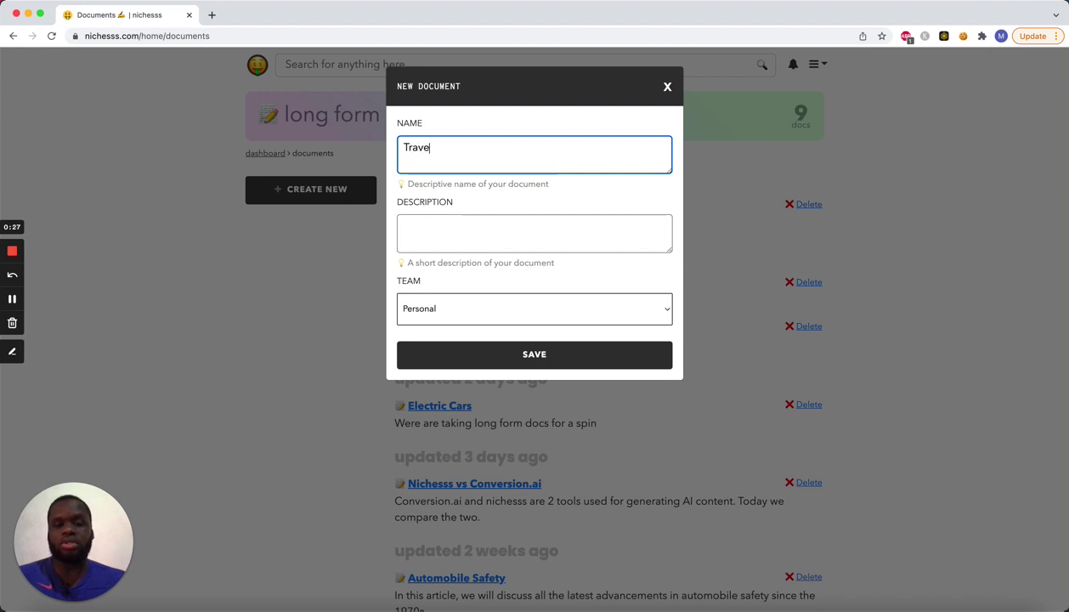
pyautogui.write('ling to Los Angeles')
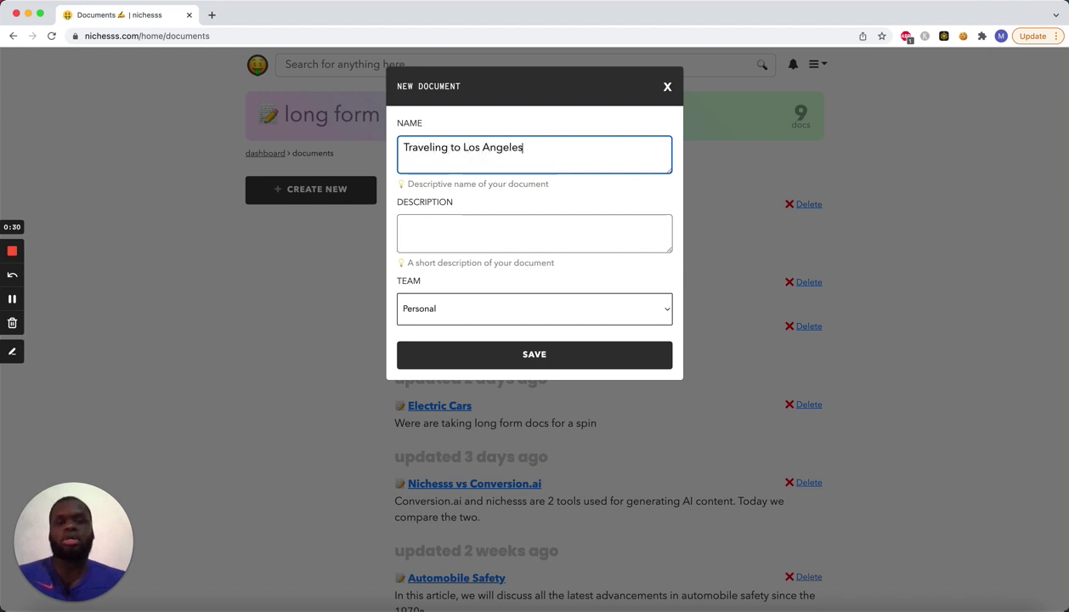
pyautogui.press('Tab')
pyautogui.write('A b')
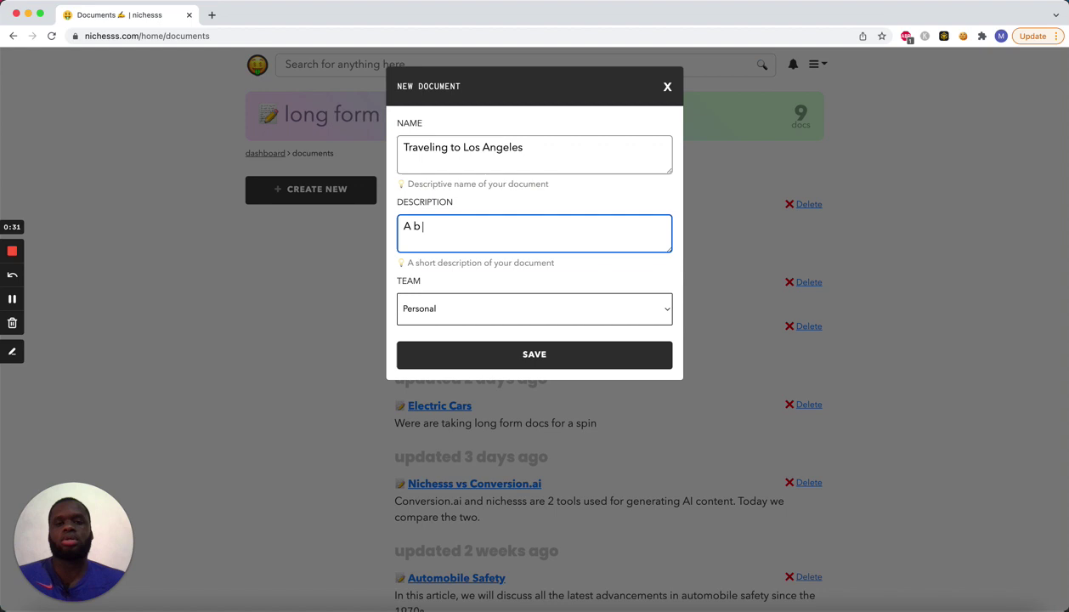
pyautogui.write('rief arti')
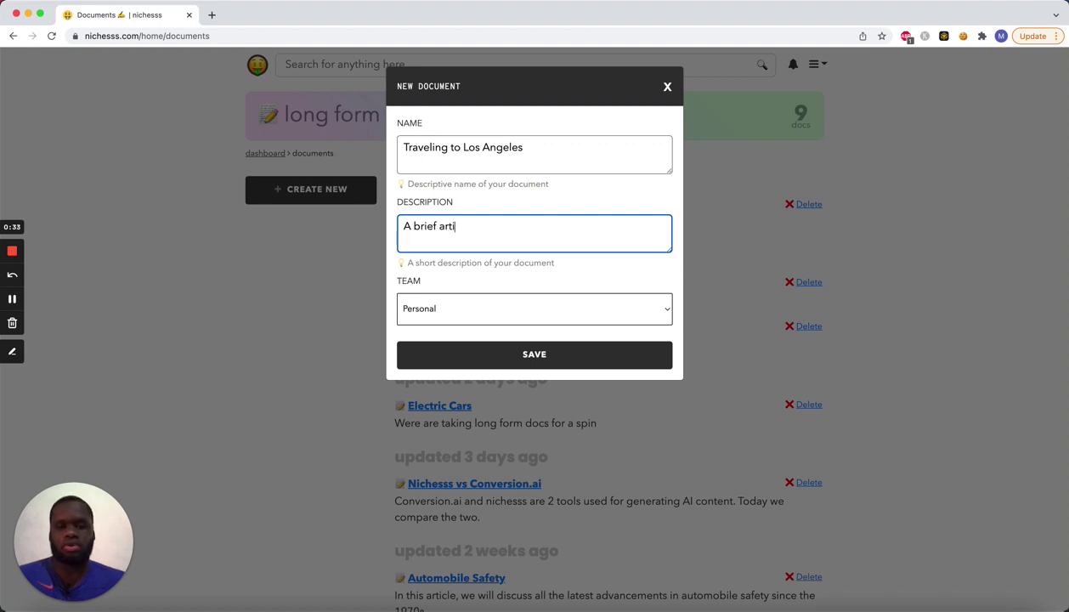
pyautogui.write('cle about planni')
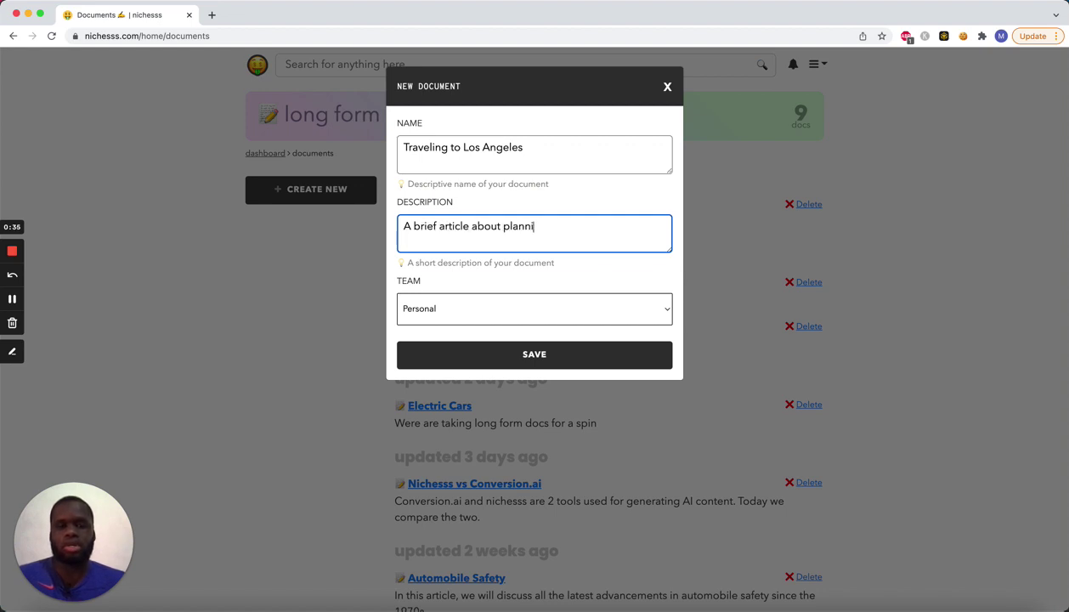
pyautogui.write('ng a trip to Los Angeles')
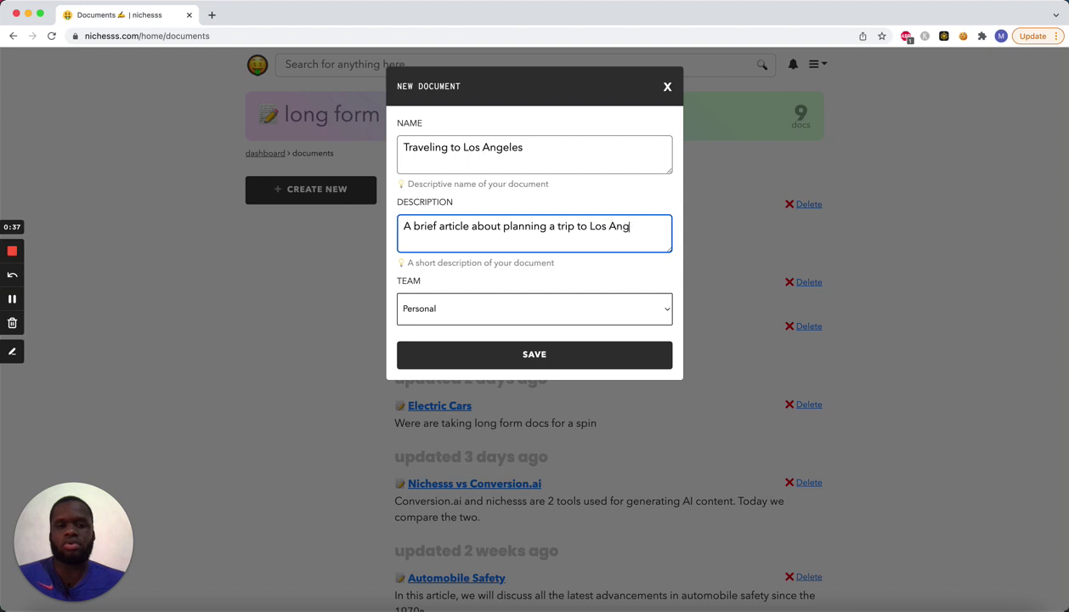
# - Save the new document and paste in the Travel Blog Post template outline
pyautogui.click(431, 359)
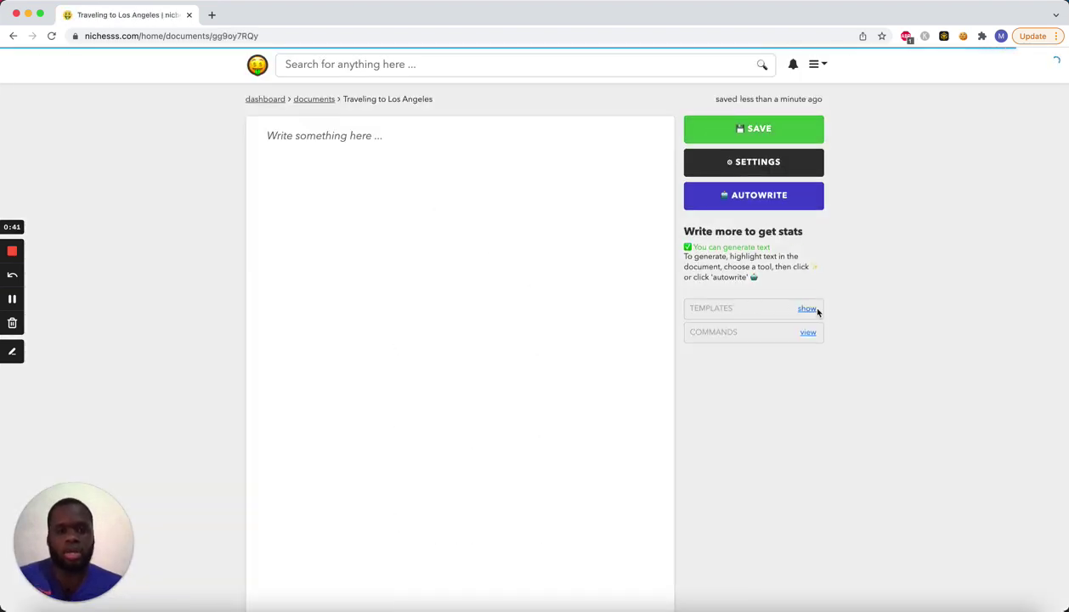
pyautogui.click(805, 308)
pyautogui.scroll(-2, 760, 411)
pyautogui.scroll(-5, 759, 410)
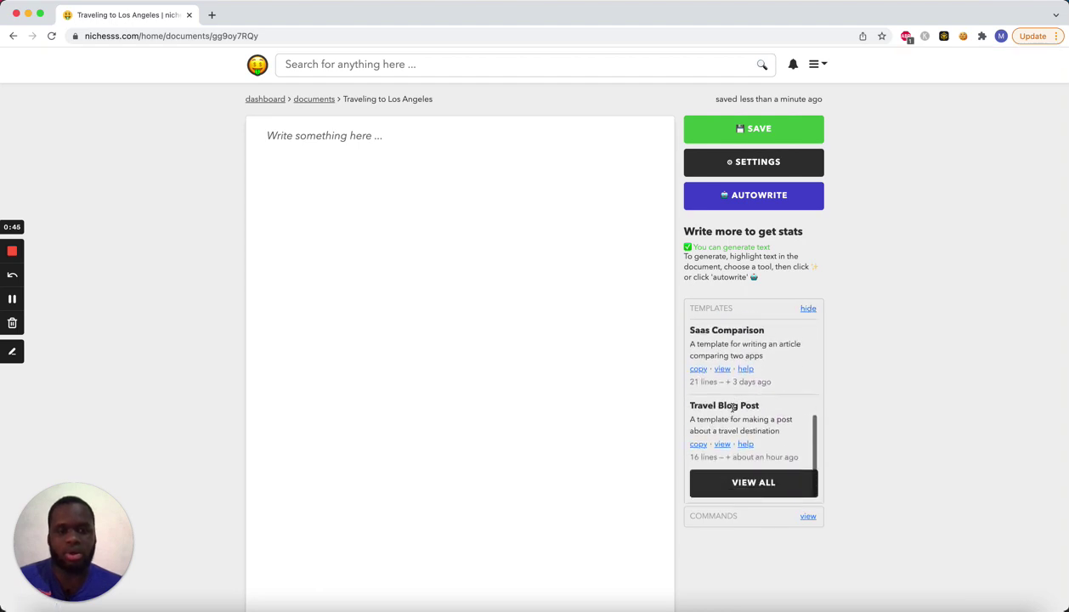
pyautogui.scroll(-1, 727, 408)
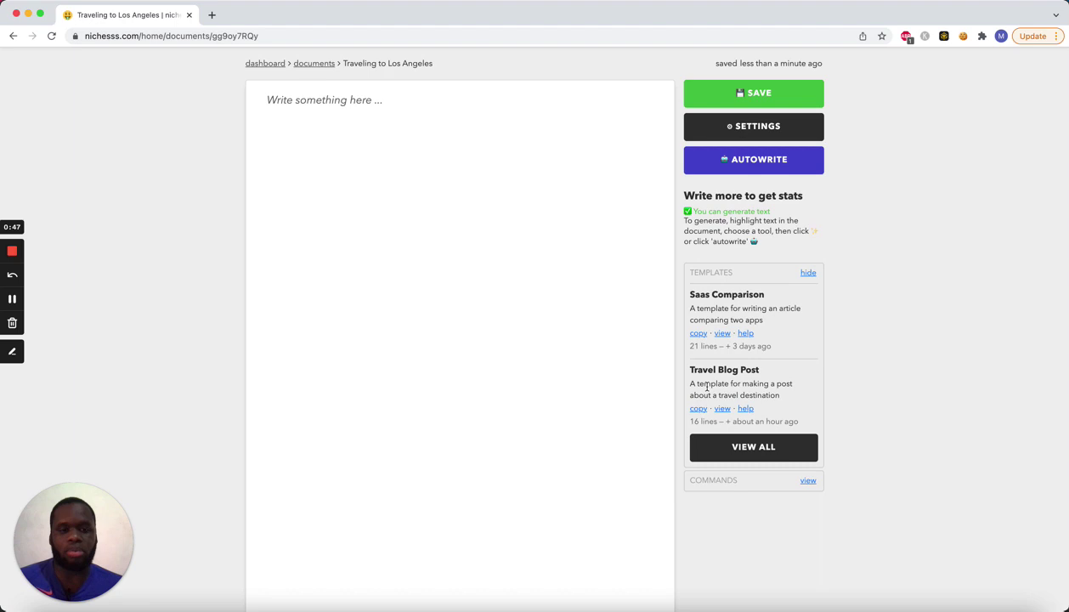
pyautogui.click(697, 409)
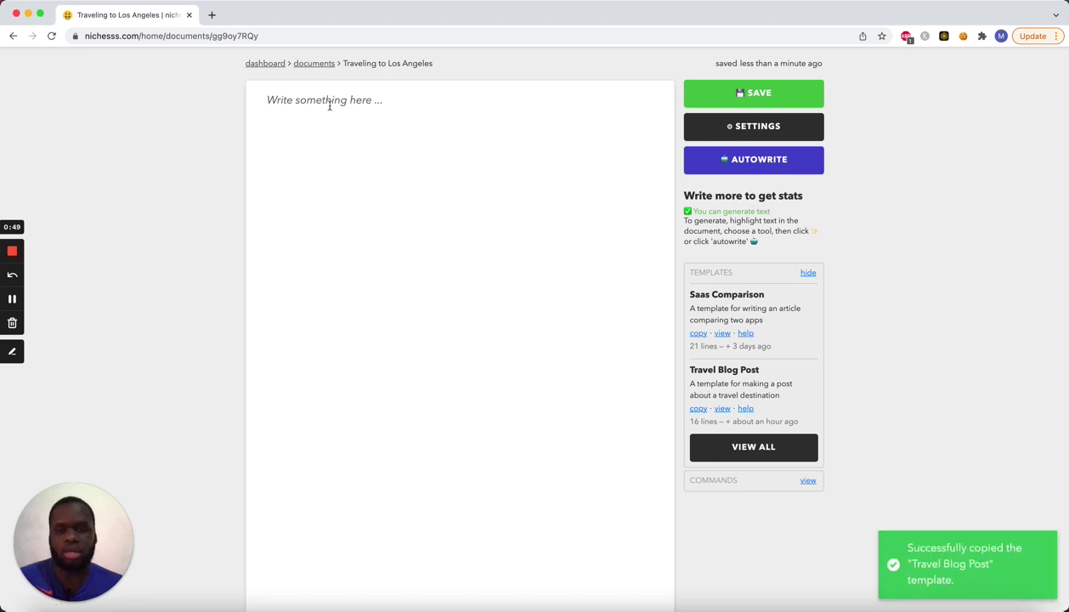
pyautogui.press('super+v')
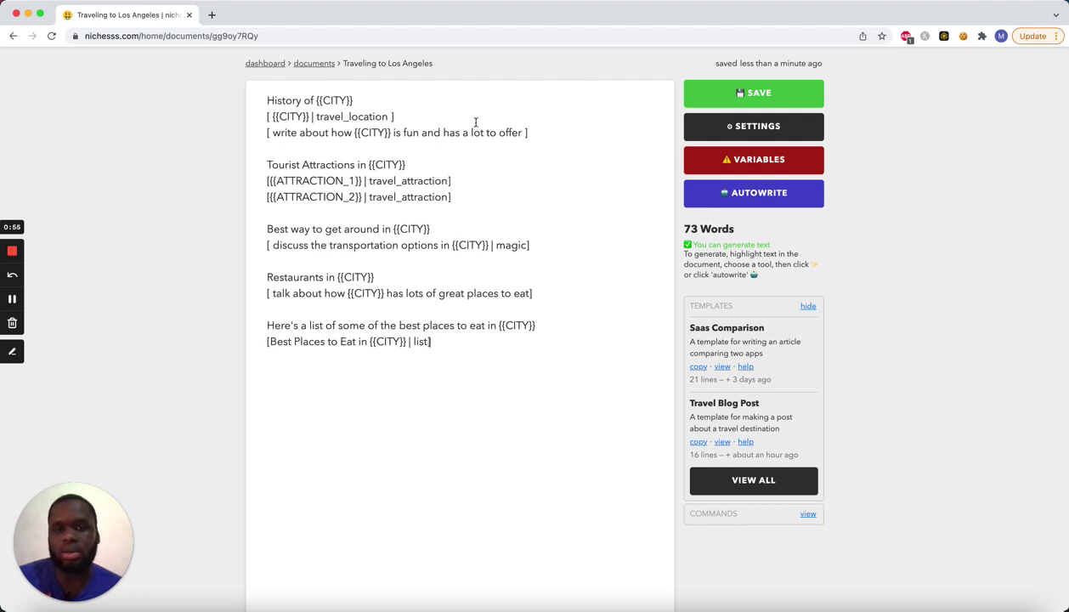
# - Reword the first heading from 'History of {{CITY}}' to 'Intro the city {{CITY}}'
pyautogui.click(728, 160)
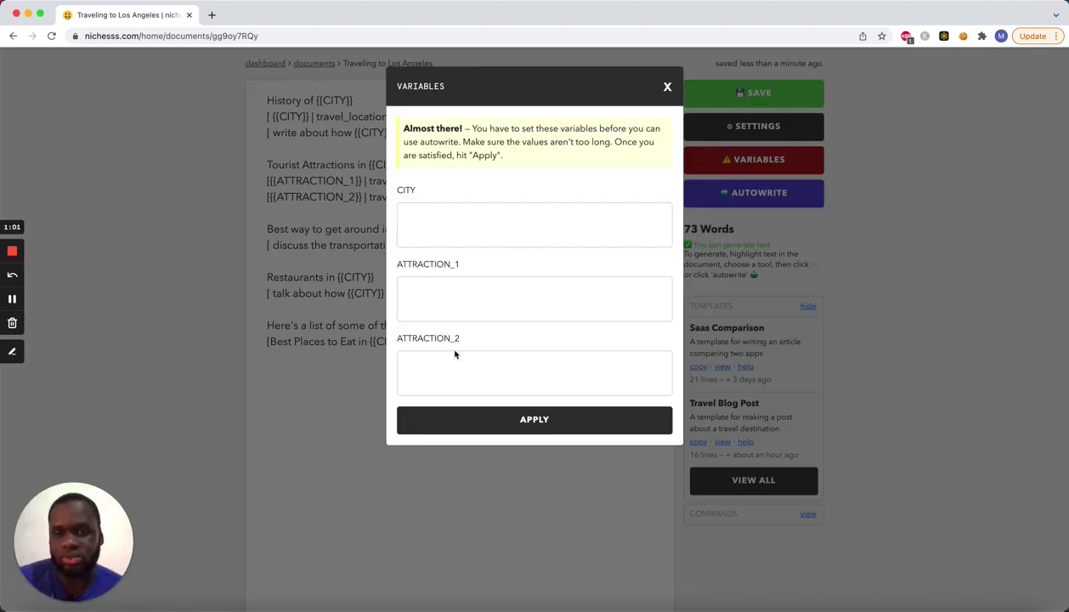
pyautogui.click(667, 87)
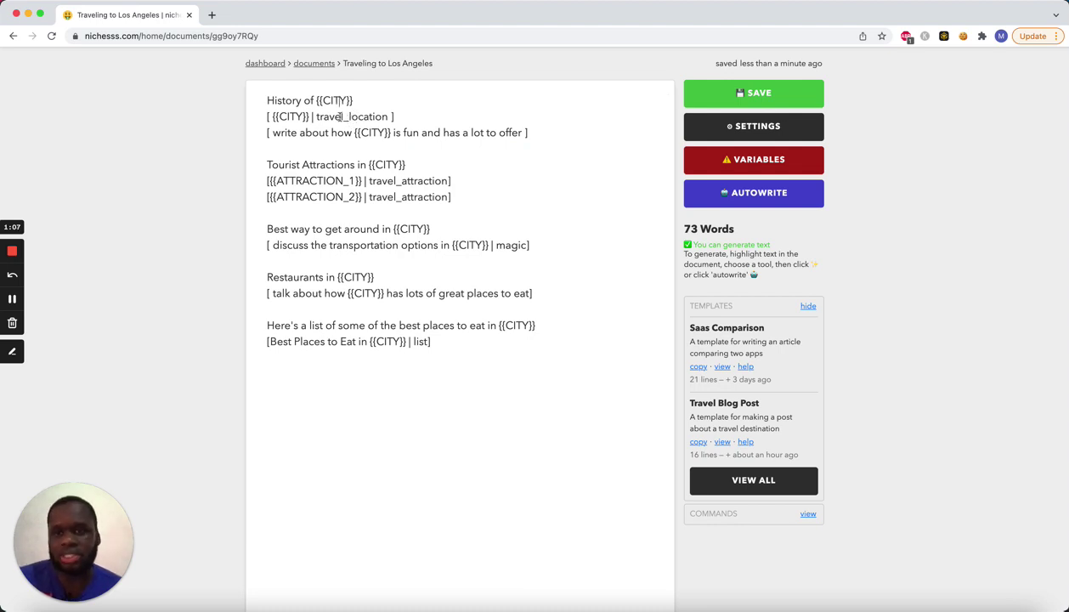
pyautogui.doubleClick(288, 100)
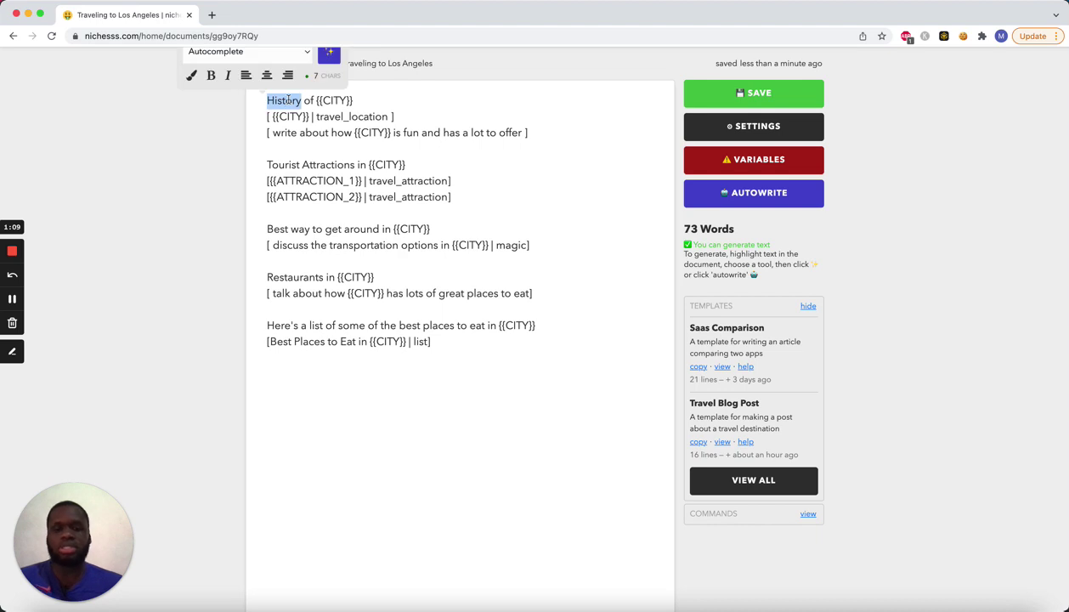
pyautogui.write('Intro')
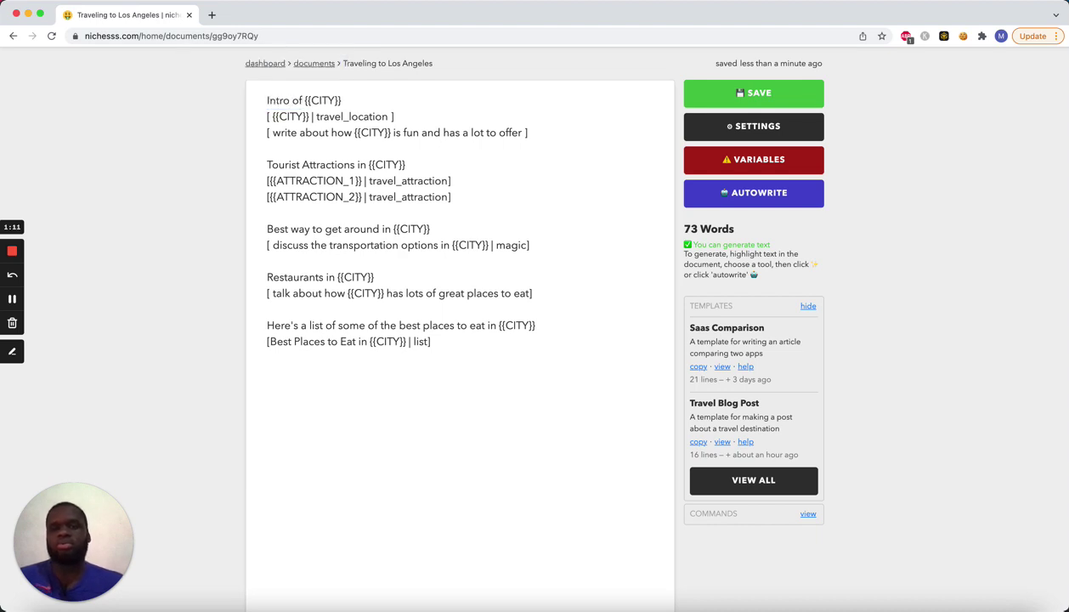
pyautogui.press('Delete')
pyautogui.press('Delete')
pyautogui.press('Delete')
pyautogui.write('the city')
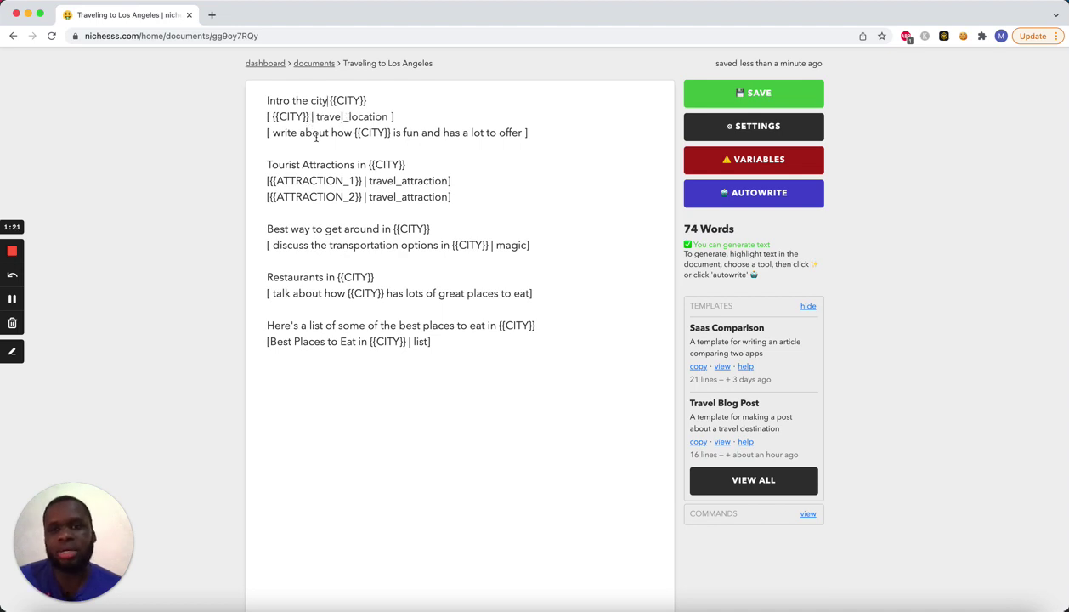
pyautogui.moveTo(272, 134); pyautogui.dragTo(455, 134)
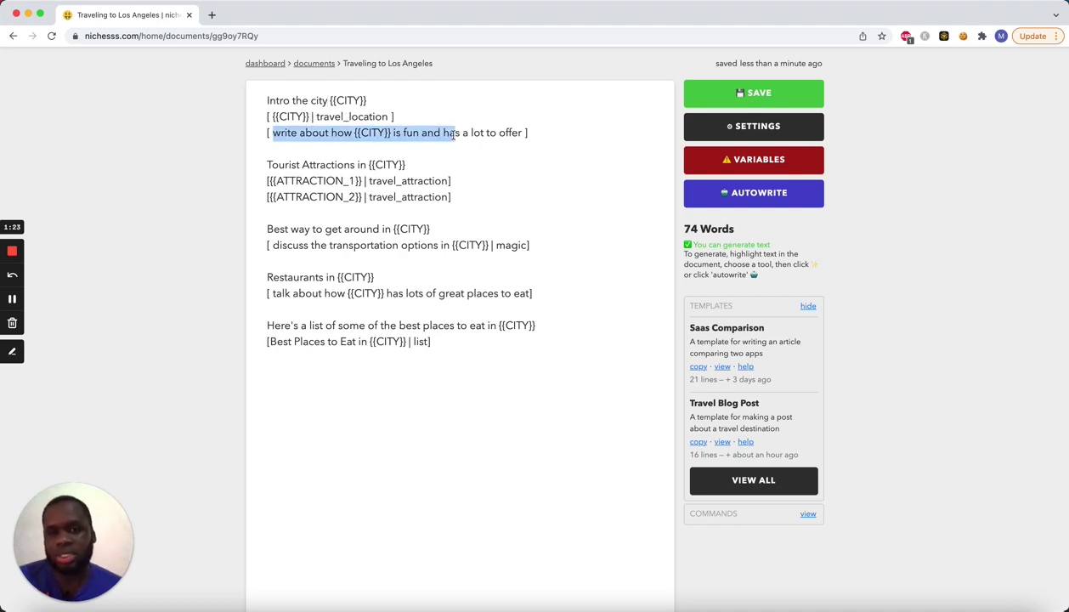
pyautogui.click(454, 133)
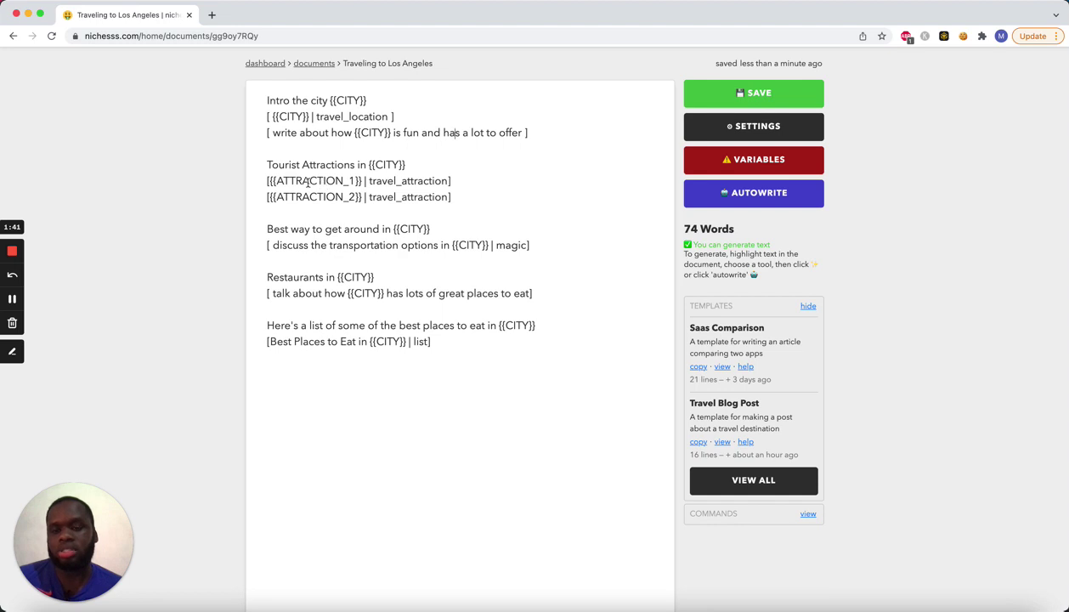
pyautogui.click(693, 174)
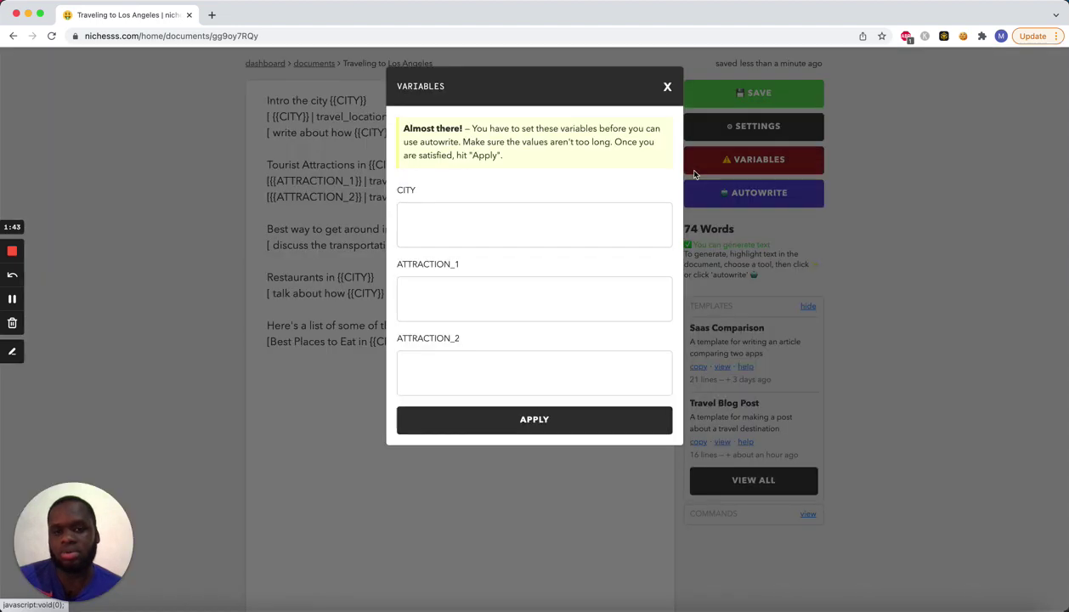
pyautogui.click(665, 87)
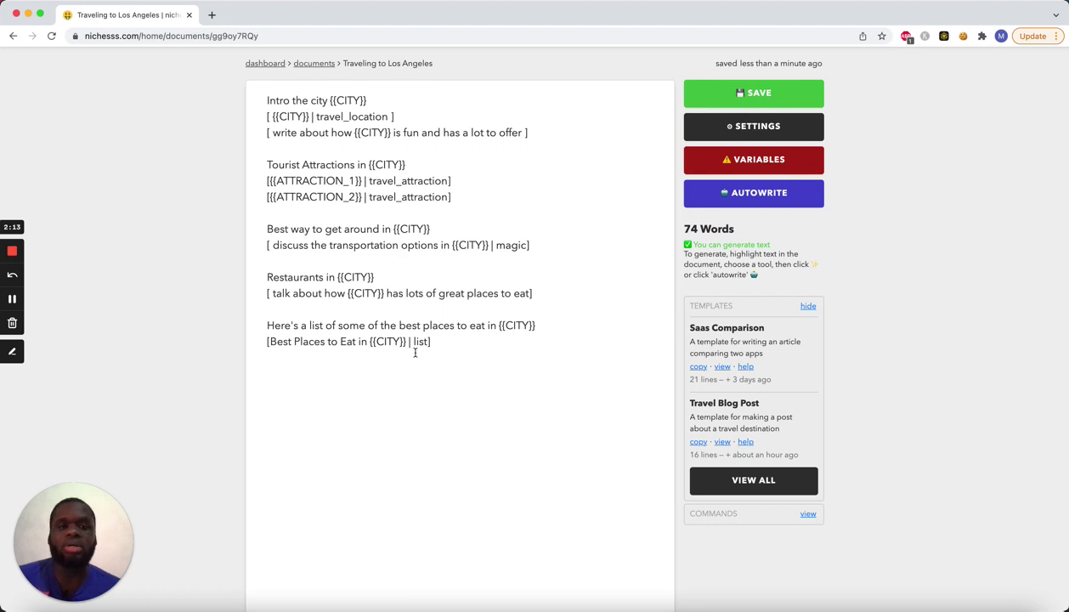
# - Apply variables CITY Los Angeles, ATTRACTION_1 Hollywood Walk of Fame, ATTRACTION_2 Hollywood Sign
pyautogui.click(749, 163)
pyautogui.click(607, 214)
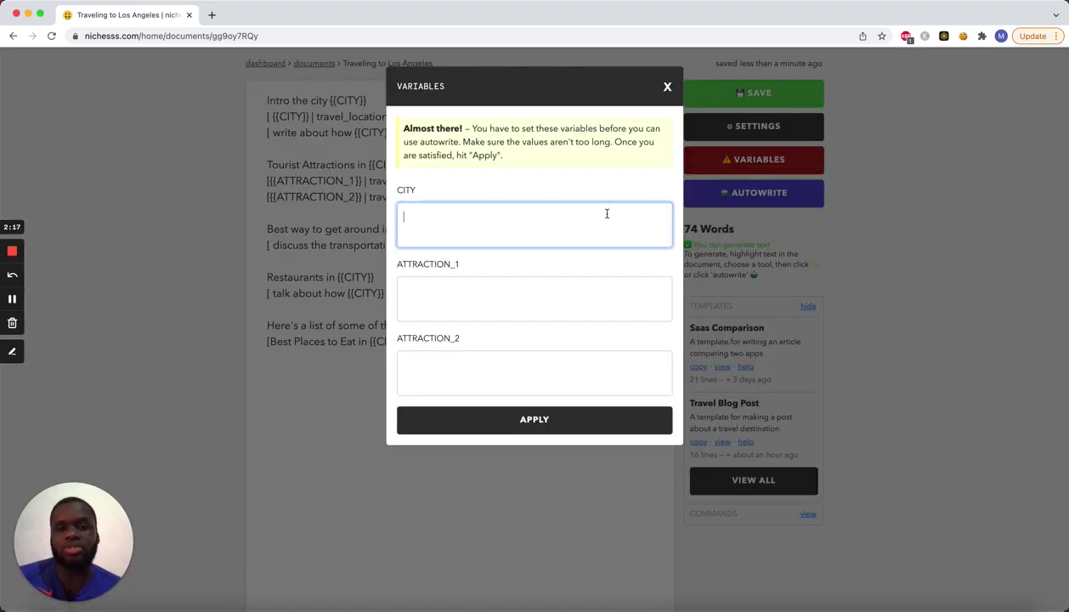
pyautogui.write('L')
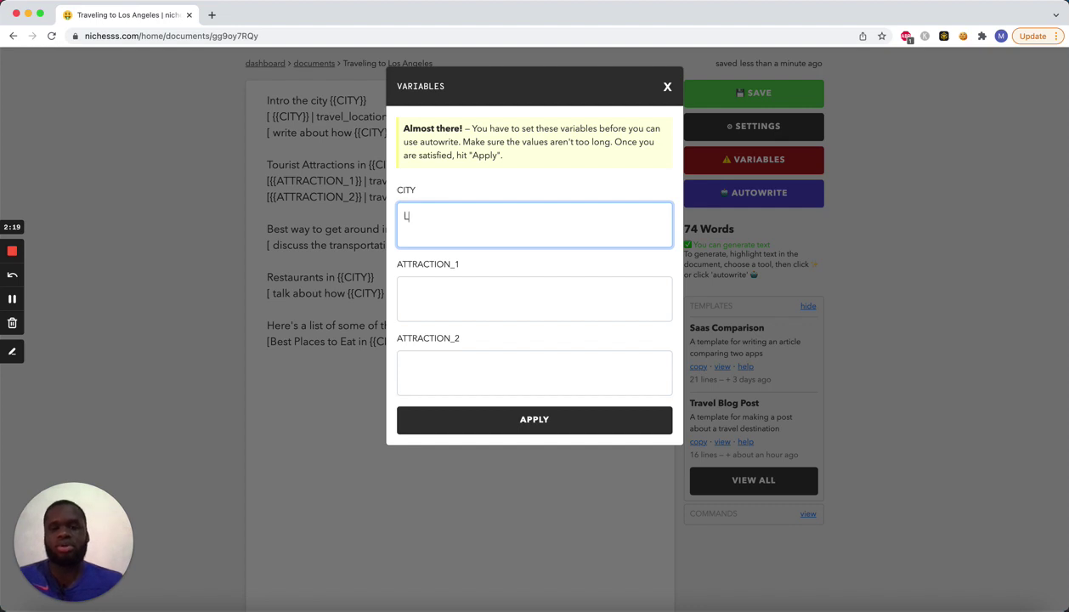
pyautogui.write('os Ange')
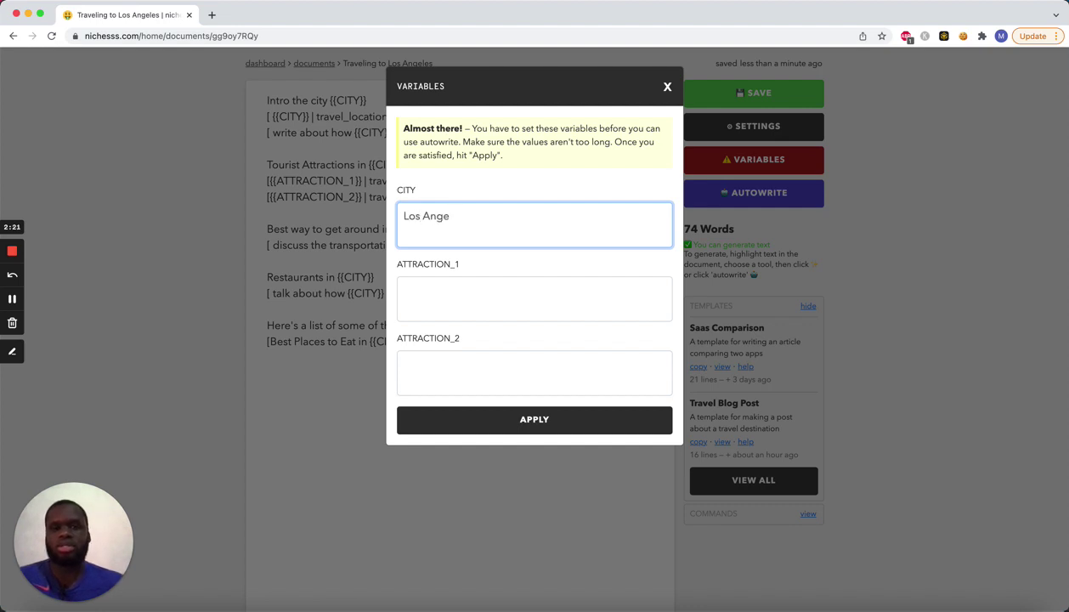
pyautogui.write('les')
pyautogui.click(404, 291)
pyautogui.write('Ho')
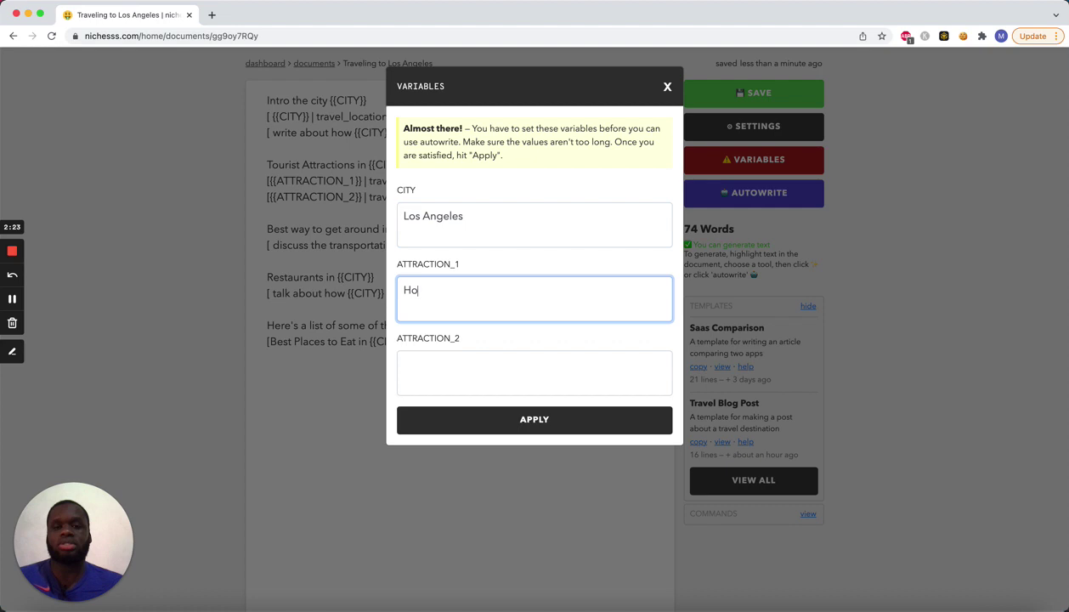
pyautogui.write('llywood Walk of ')
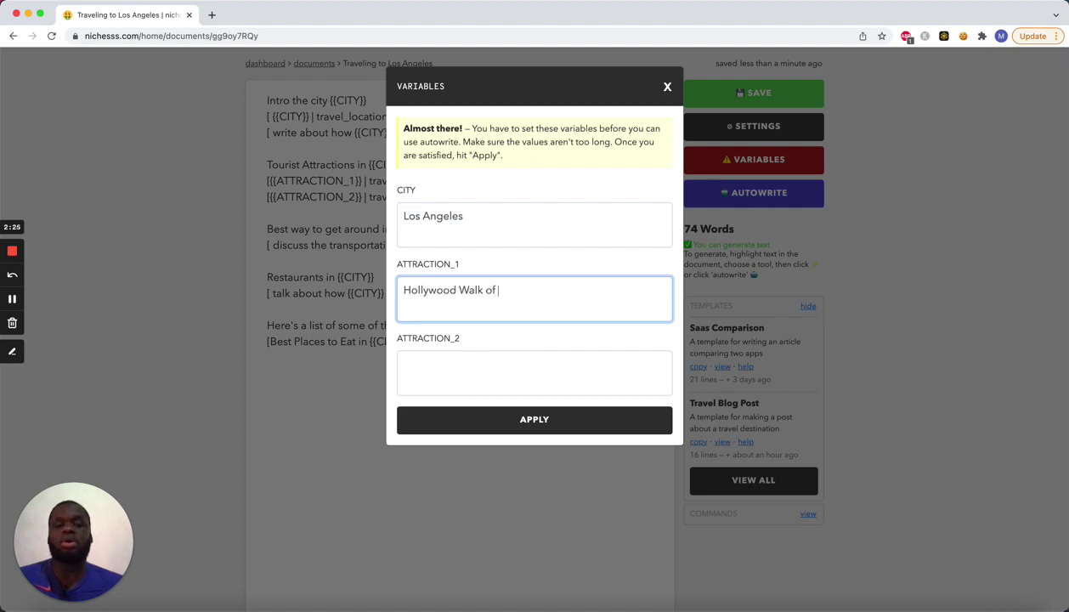
pyautogui.write('Fame')
pyautogui.click(404, 366)
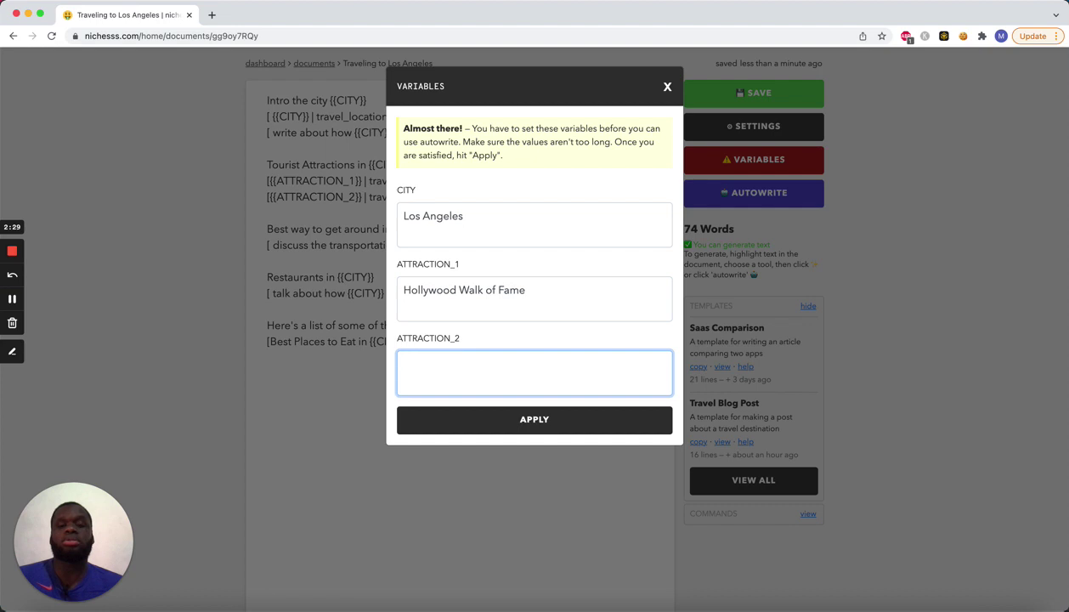
pyautogui.write('H')
pyautogui.press('BackSpace')
pyautogui.write('Hollywood Sgn')
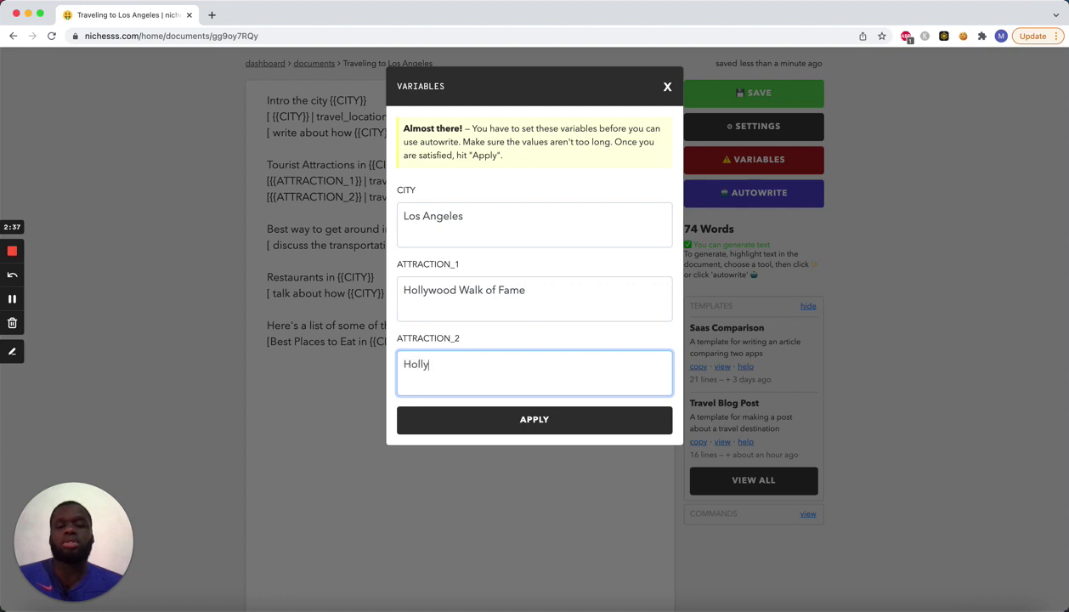
pyautogui.press('BackSpace')
pyautogui.press('BackSpace')
pyautogui.write('ign')
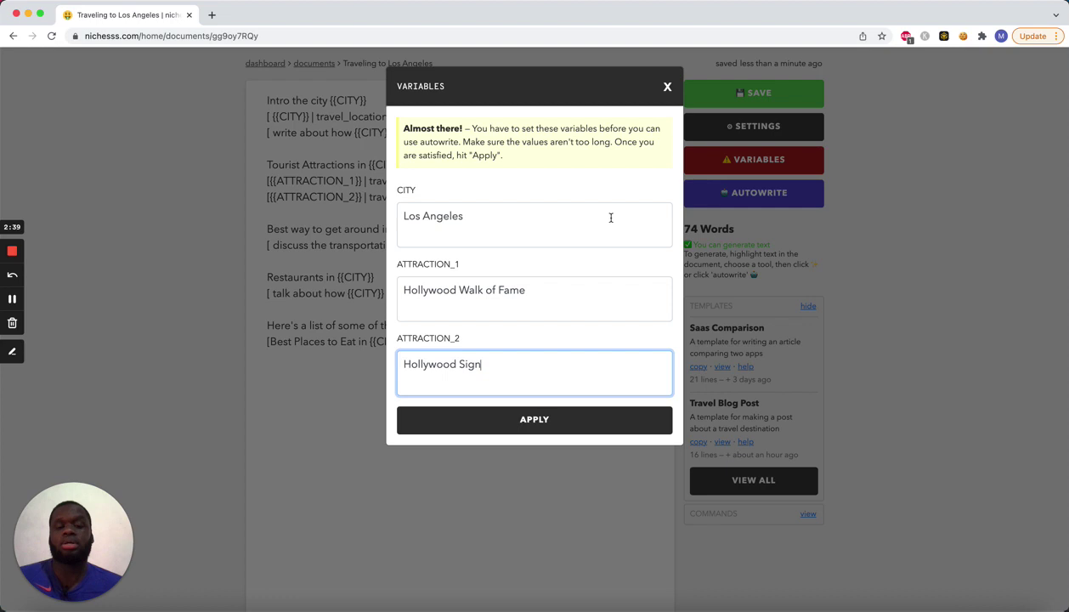
pyautogui.click(553, 420)
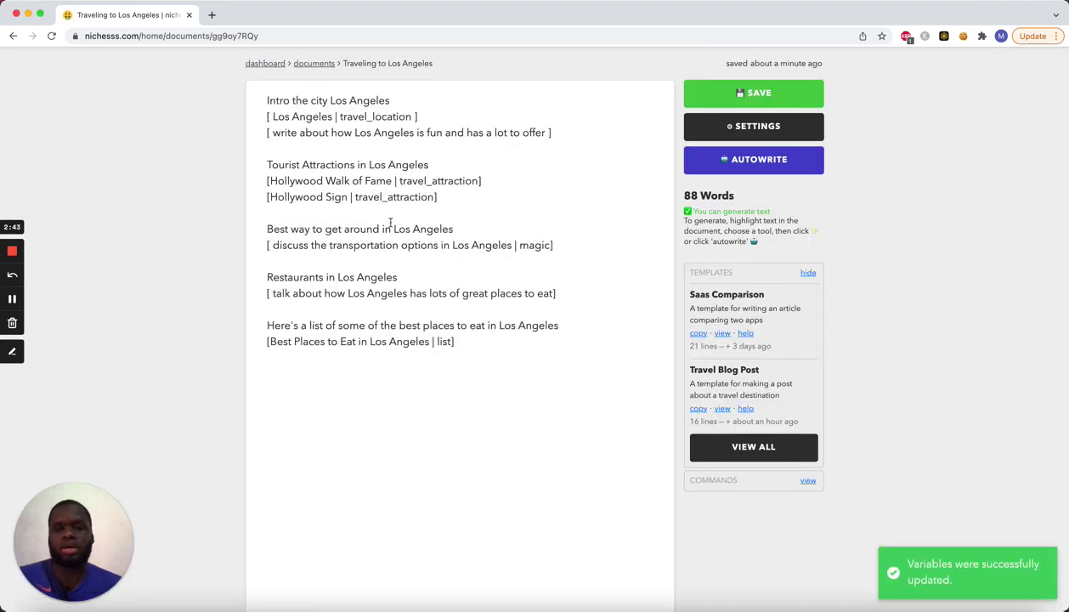
# - Add a '[Disneyland | travel_attraction]' line below the Hollywood Sign attraction
pyautogui.press('Return')
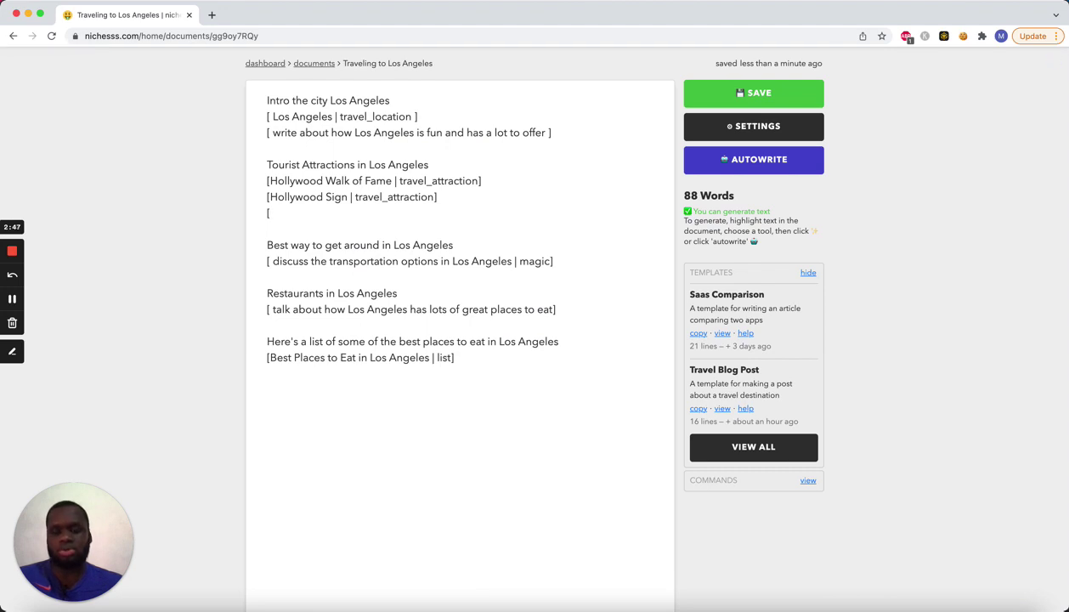
pyautogui.write('Disneyland | tr')
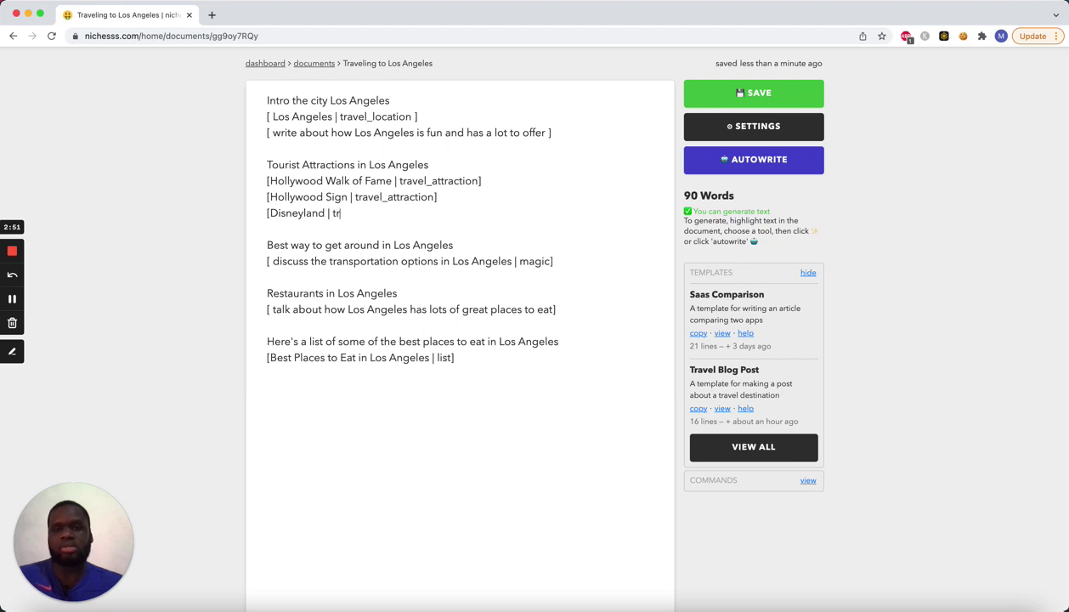
pyautogui.write('avel_attraction')
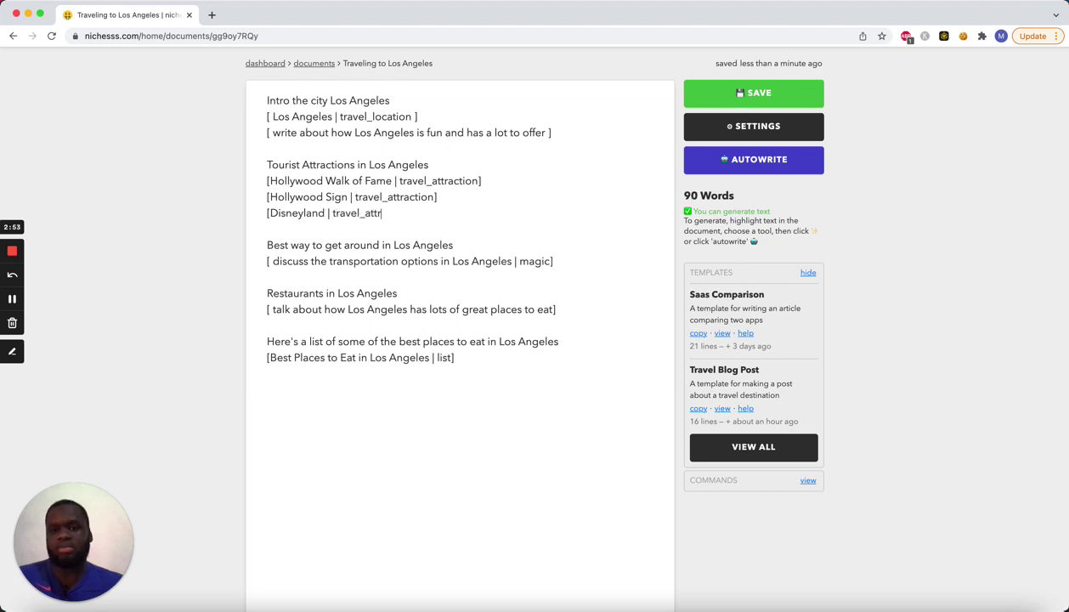
pyautogui.doubleClick(400, 196)
pyautogui.click(372, 212)
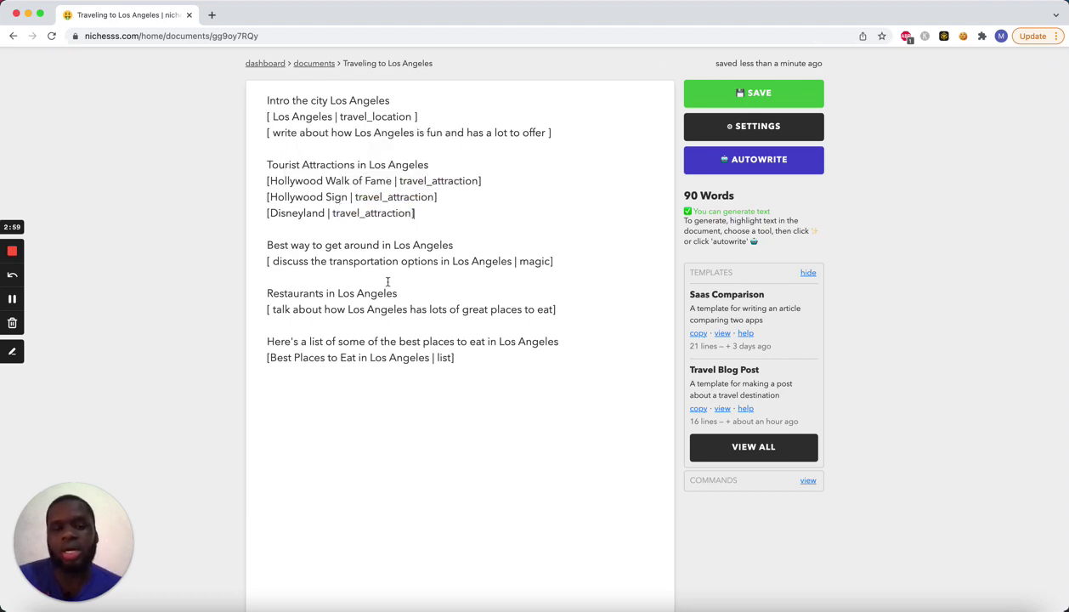
# - Autowrite all eight outline items, expanding the Los Angeles post to 546 words
pyautogui.click(687, 169)
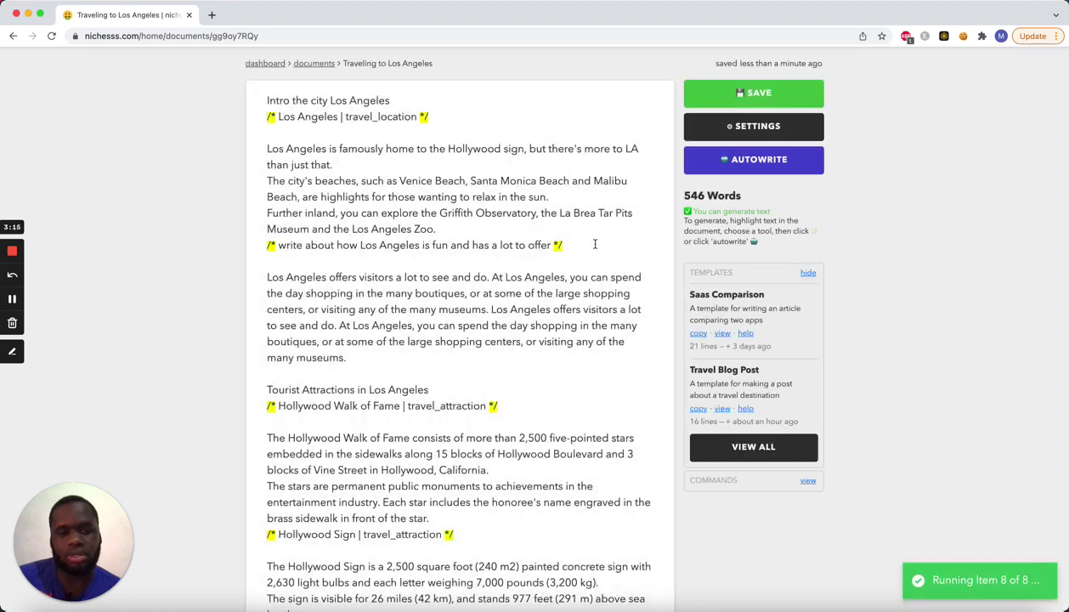
pyautogui.scroll(-10, 595, 244)
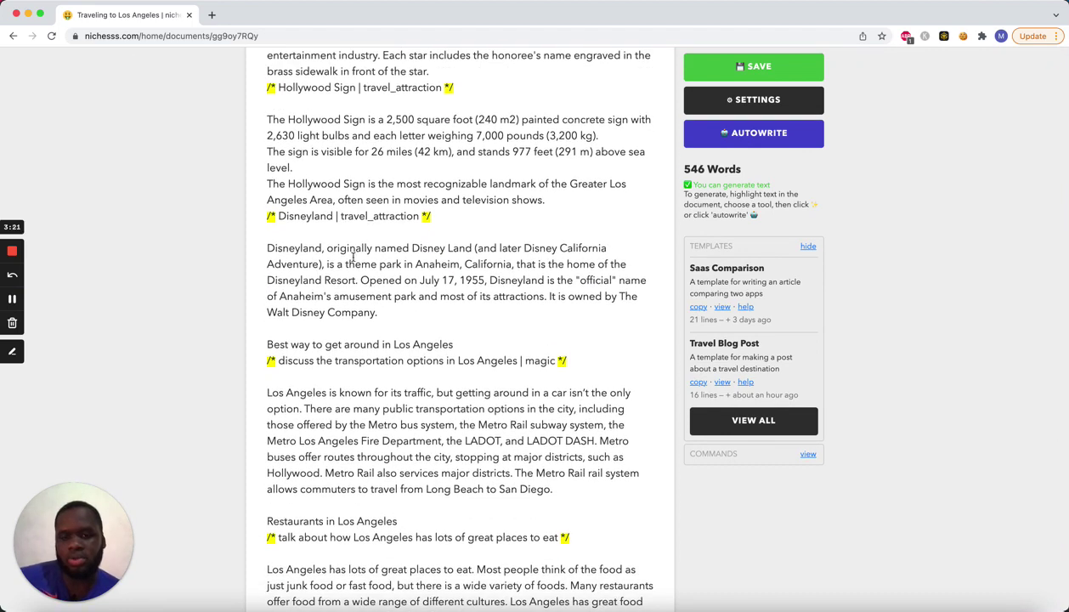
# - Scroll through the generated Los Angeles article to review its sections
pyautogui.scroll(-4, 354, 248)
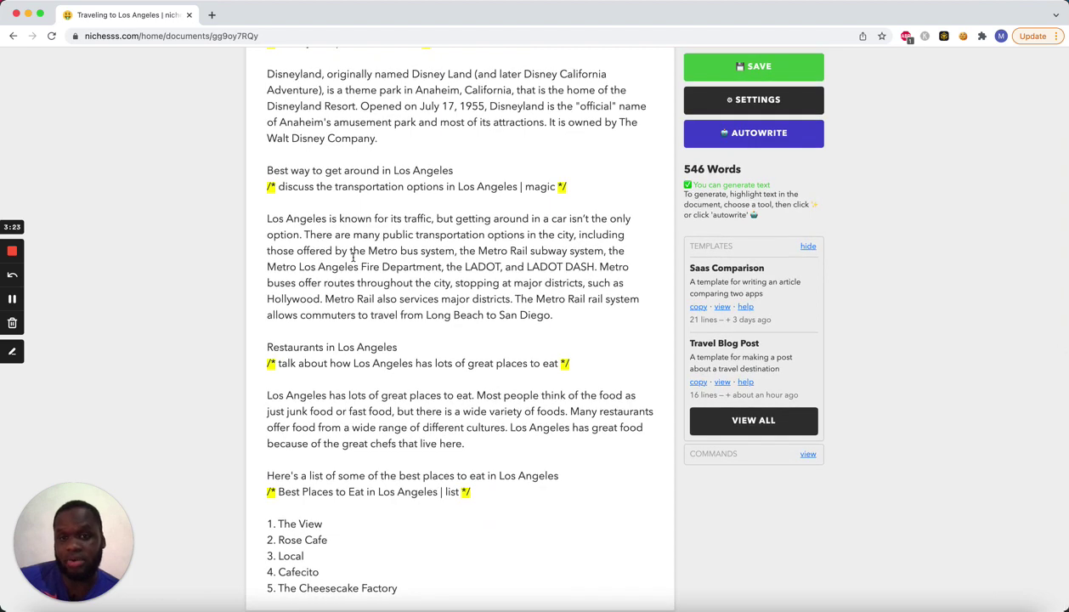
pyautogui.scroll(10, 354, 257)
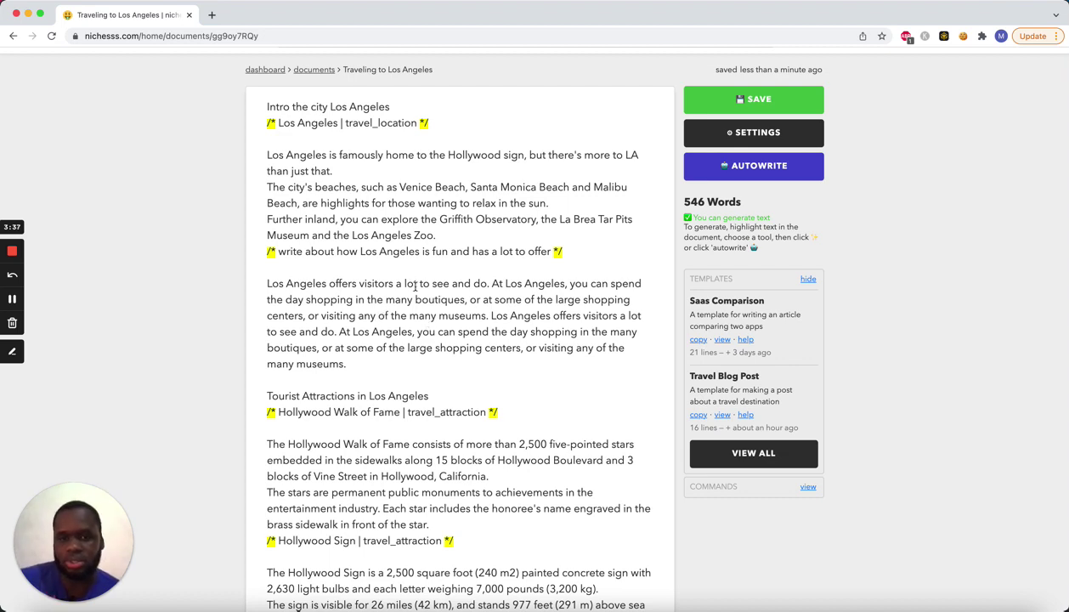
pyautogui.scroll(-2, 430, 329)
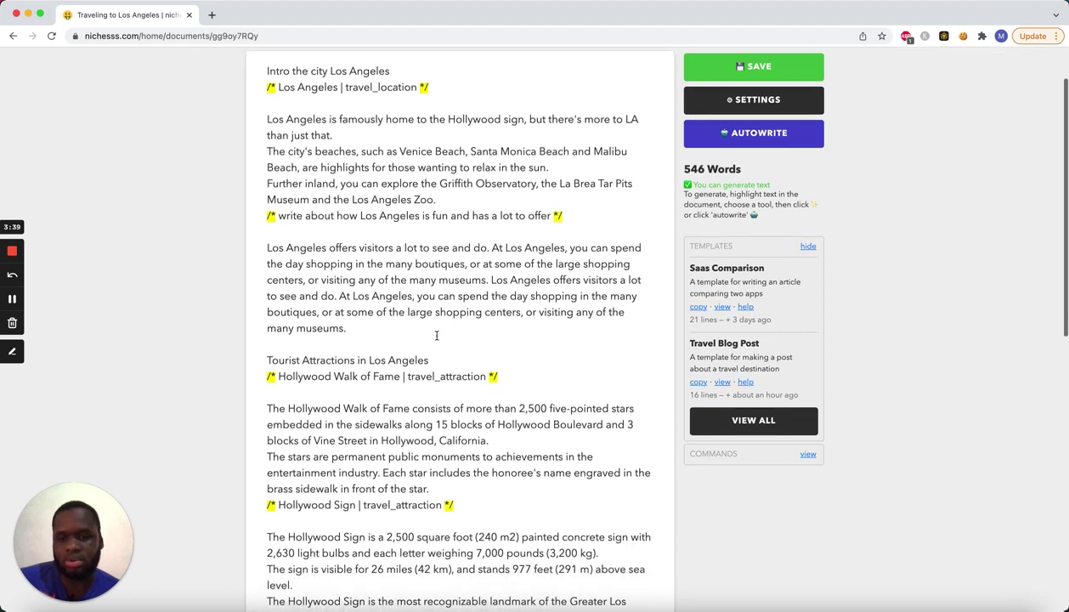
pyautogui.scroll(-2, 437, 336)
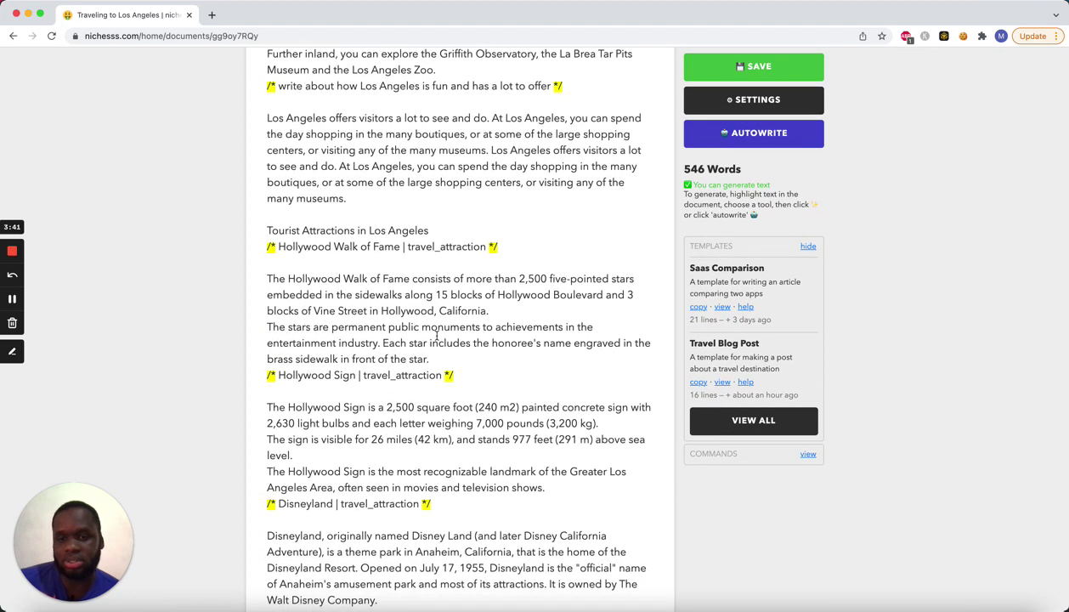
pyautogui.scroll(-2, 414, 356)
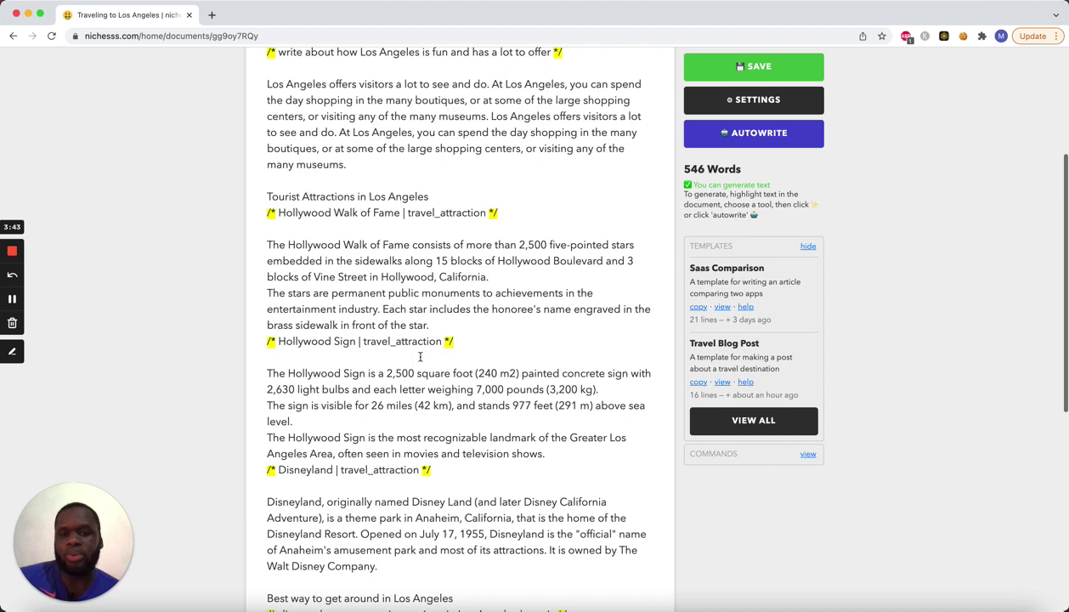
pyautogui.scroll(-1, 420, 357)
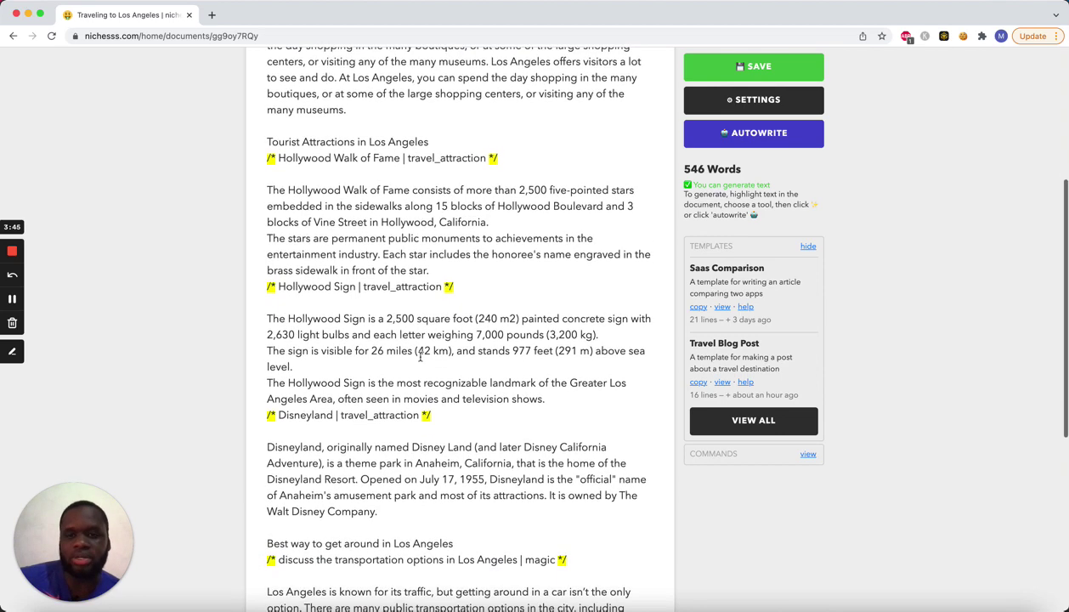
pyautogui.click(464, 302)
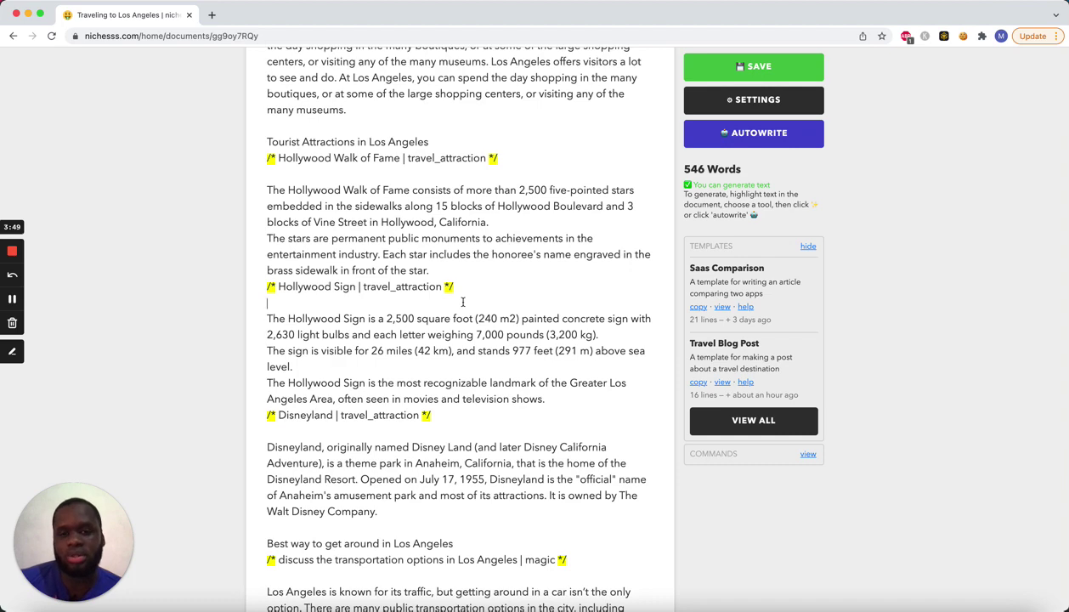
pyautogui.scroll(-8, 463, 302)
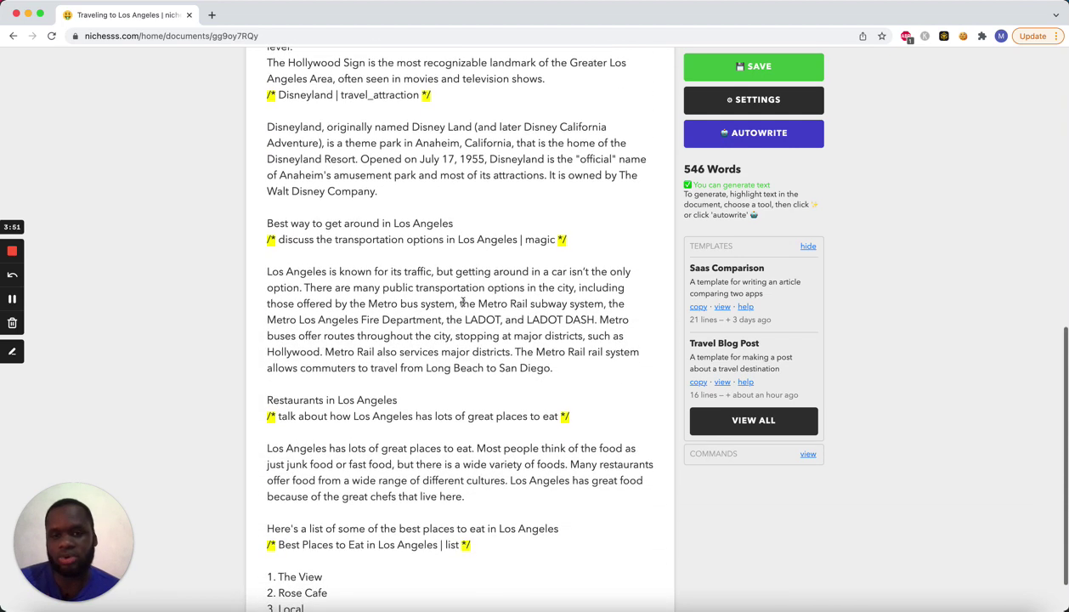
pyautogui.scroll(-2, 463, 302)
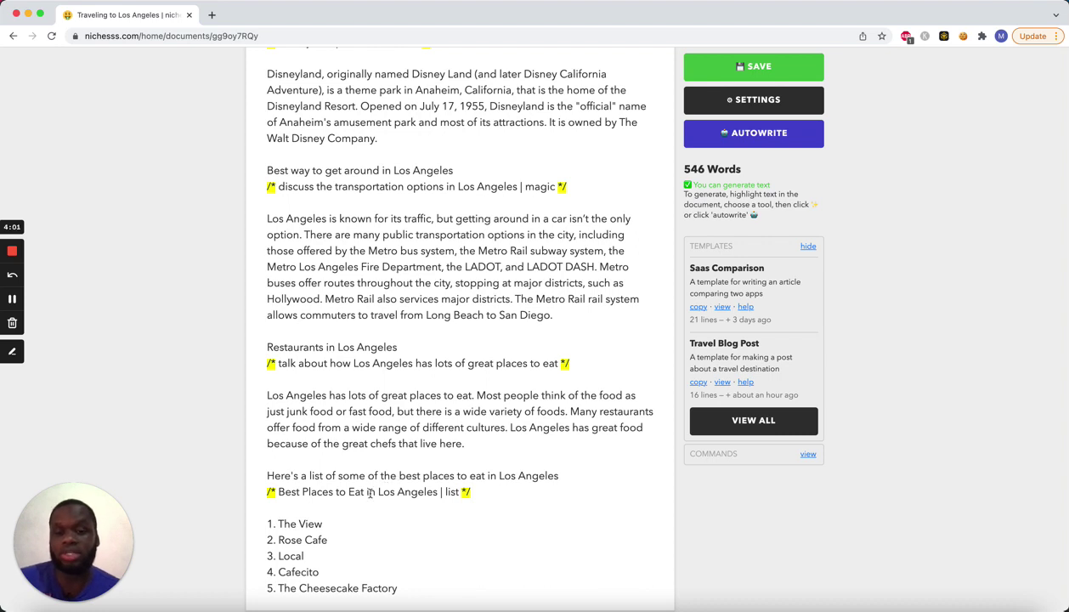
pyautogui.scroll(1, 368, 496)
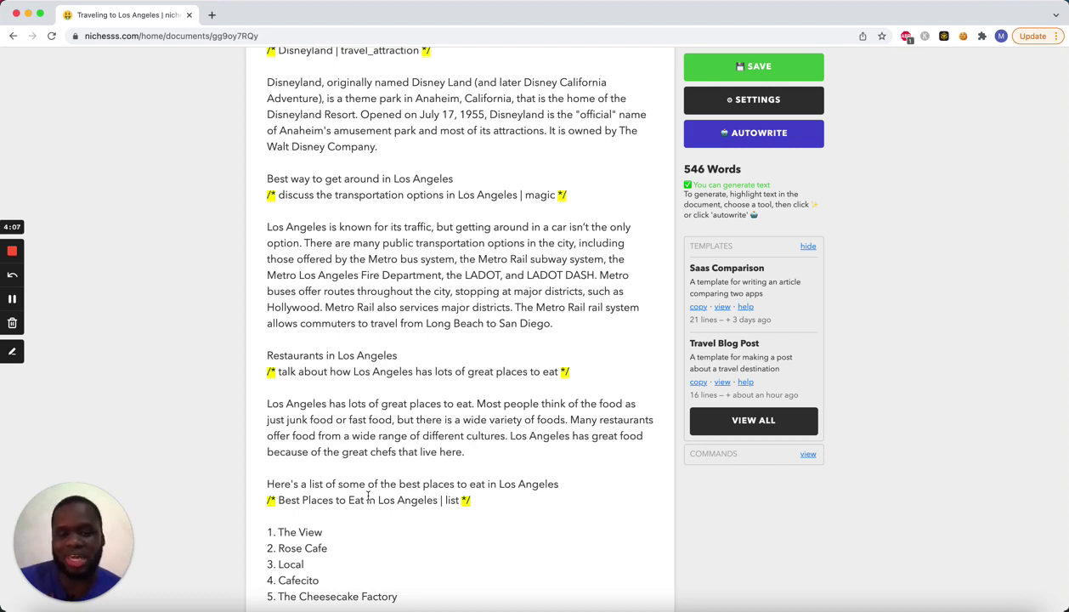
pyautogui.scroll(10, 368, 496)
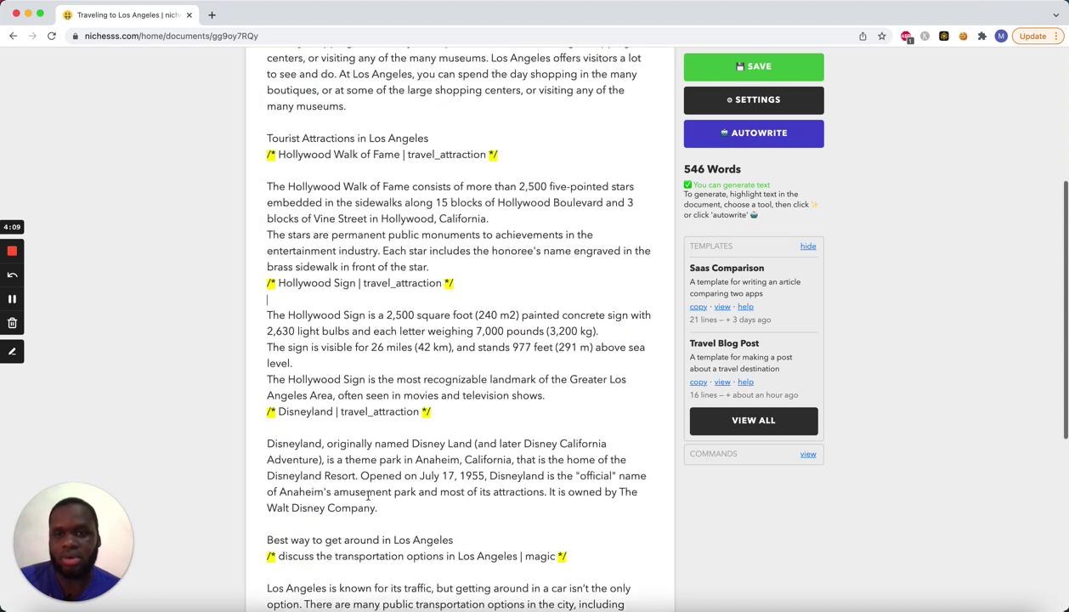
pyautogui.scroll(3, 417, 318)
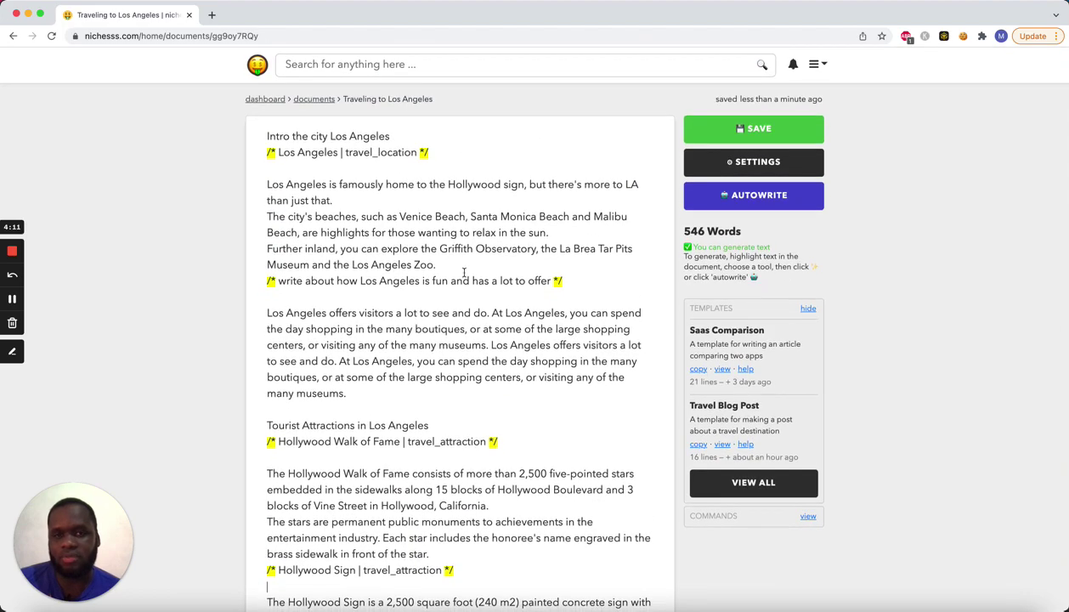
pyautogui.scroll(-12, 474, 276)
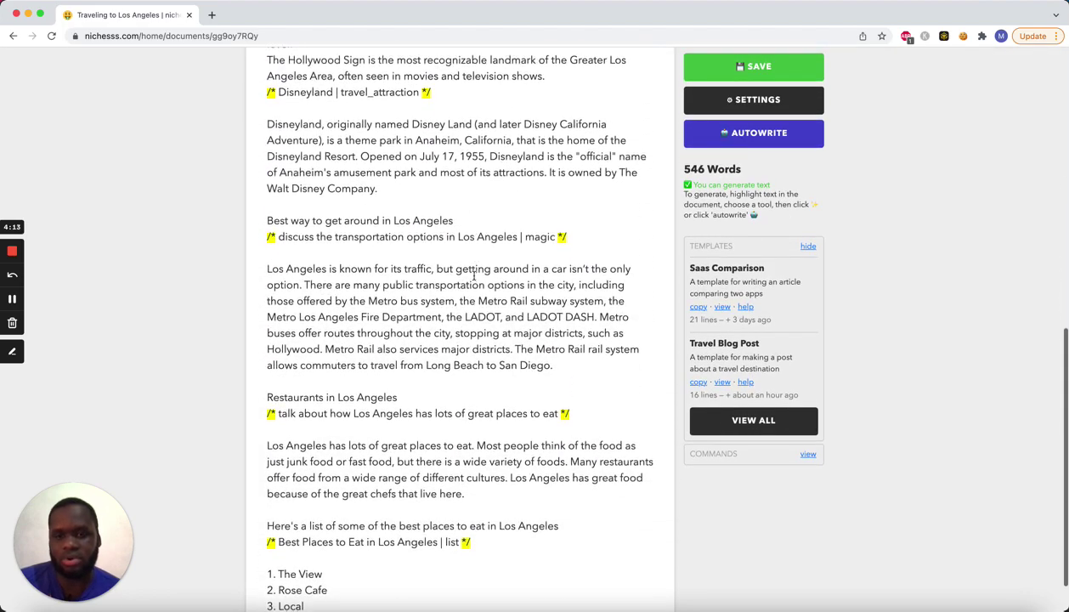
pyautogui.scroll(12, 474, 276)
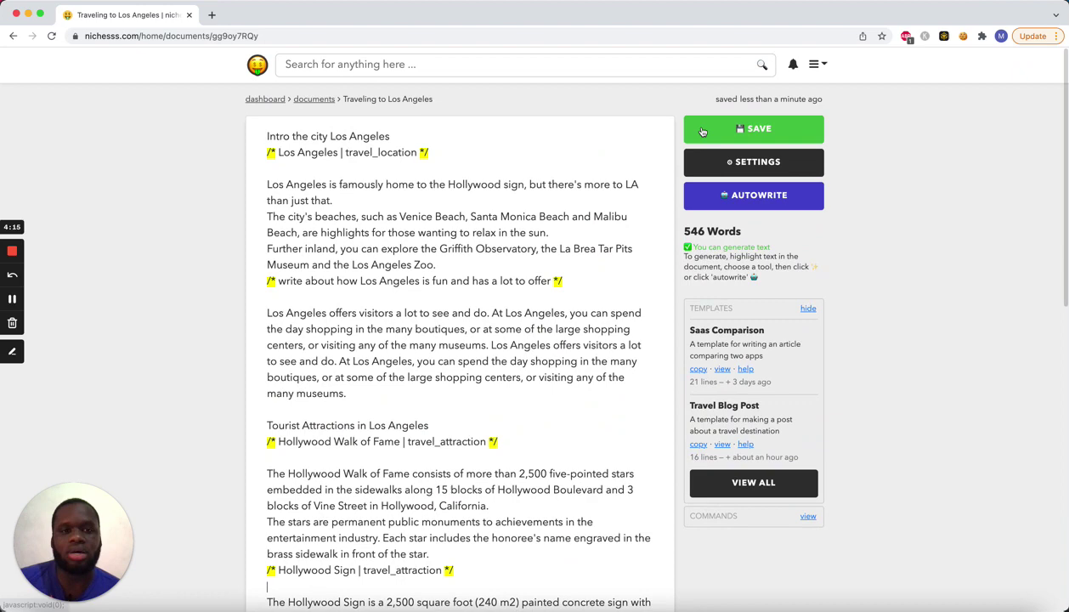
# - Save the document, hide the templates list, and save again
pyautogui.click(714, 129)
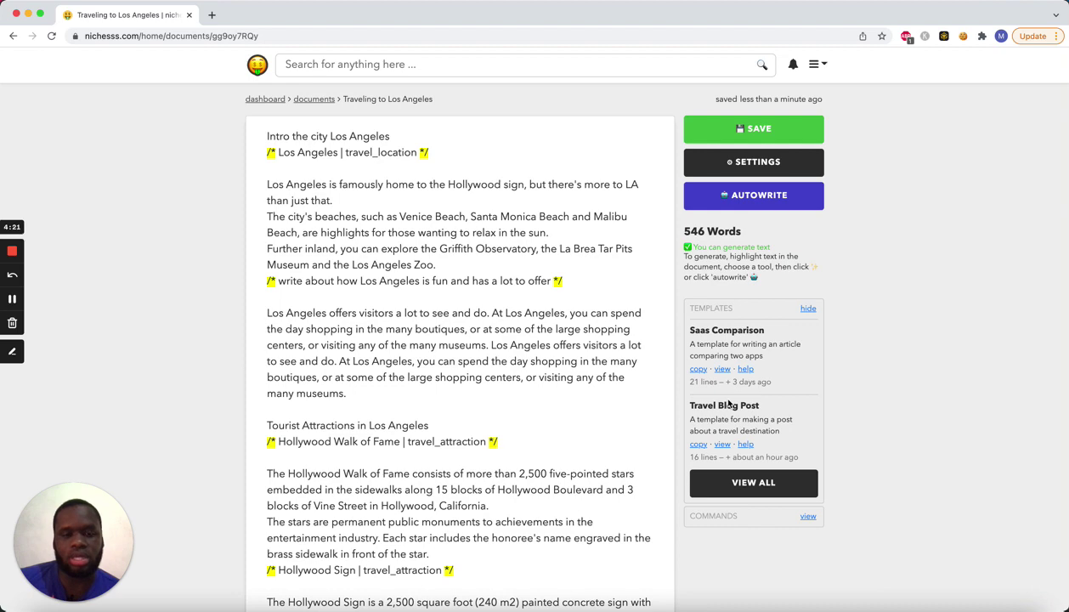
pyautogui.click(808, 309)
pyautogui.click(754, 129)
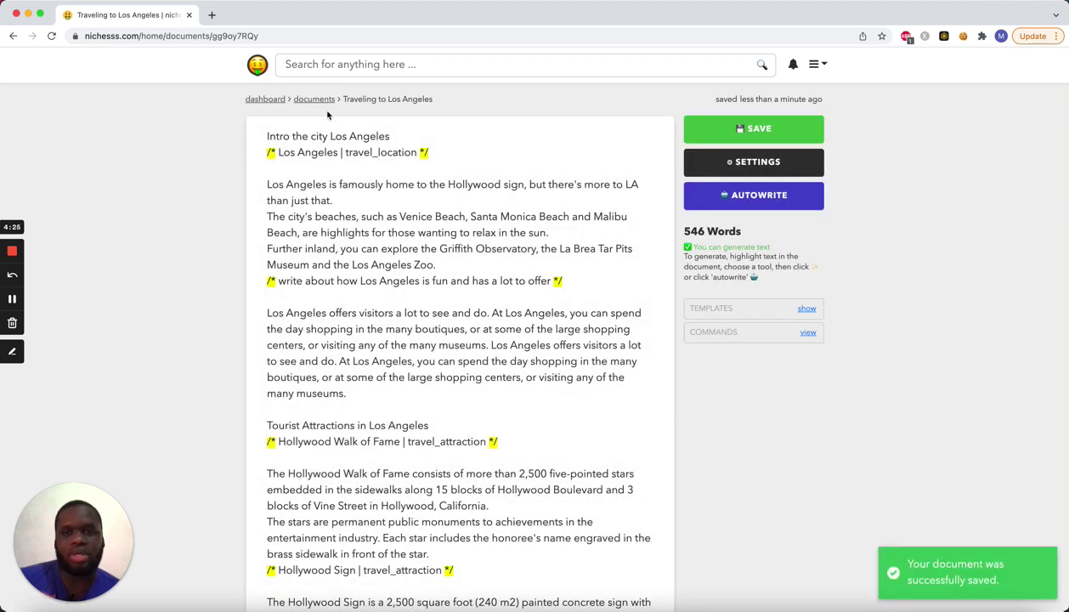
# - Create 'Traveling to London', described as 'In this article, we talk about what to expect when traveling to London'
pyautogui.click(313, 99)
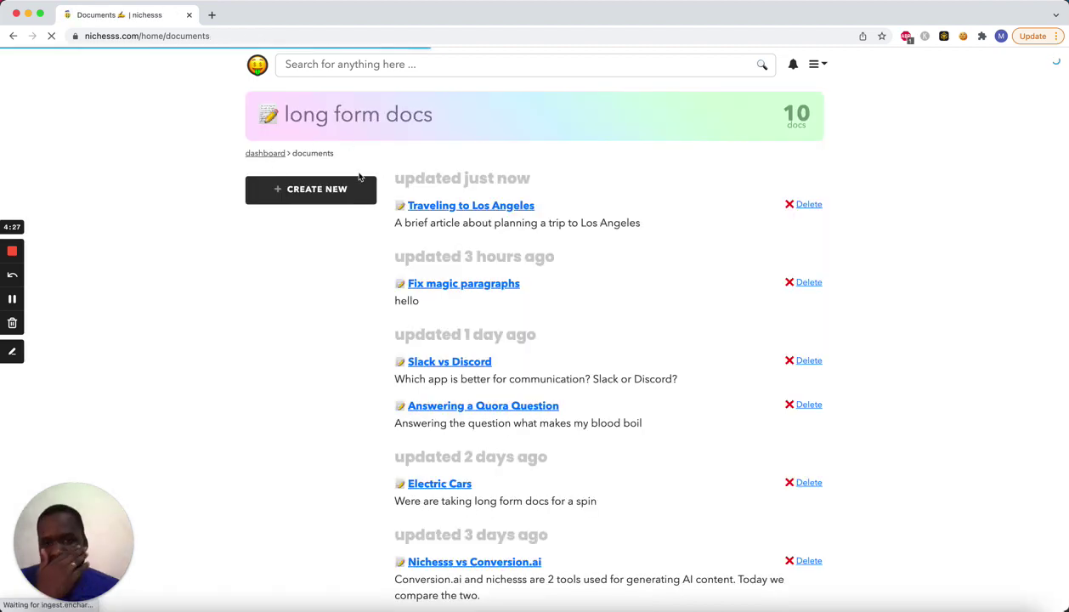
pyautogui.click(323, 187)
pyautogui.write('Traveling to London')
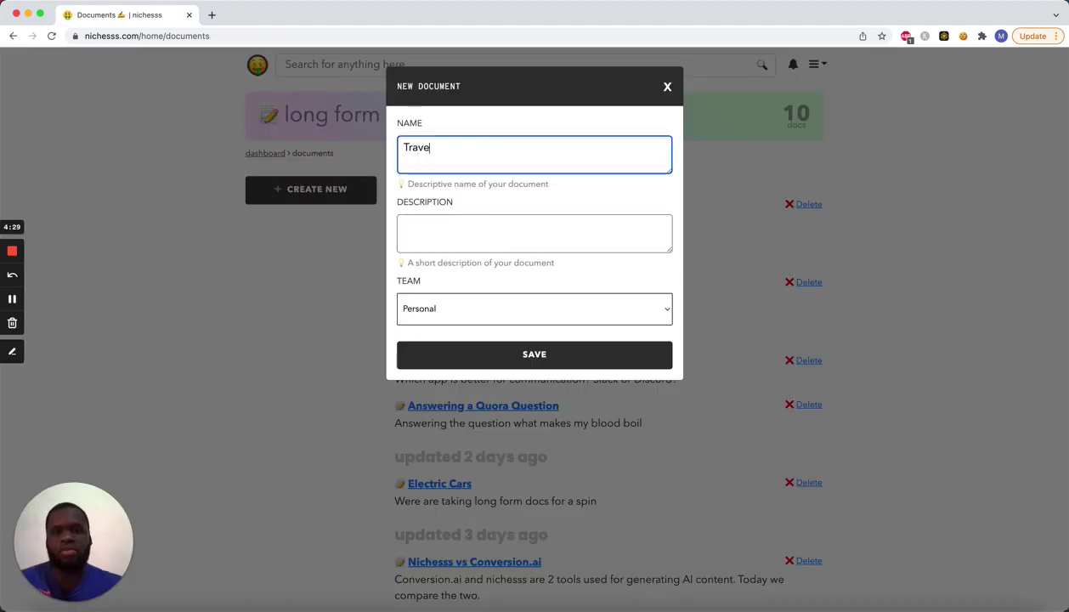
pyautogui.click(533, 233)
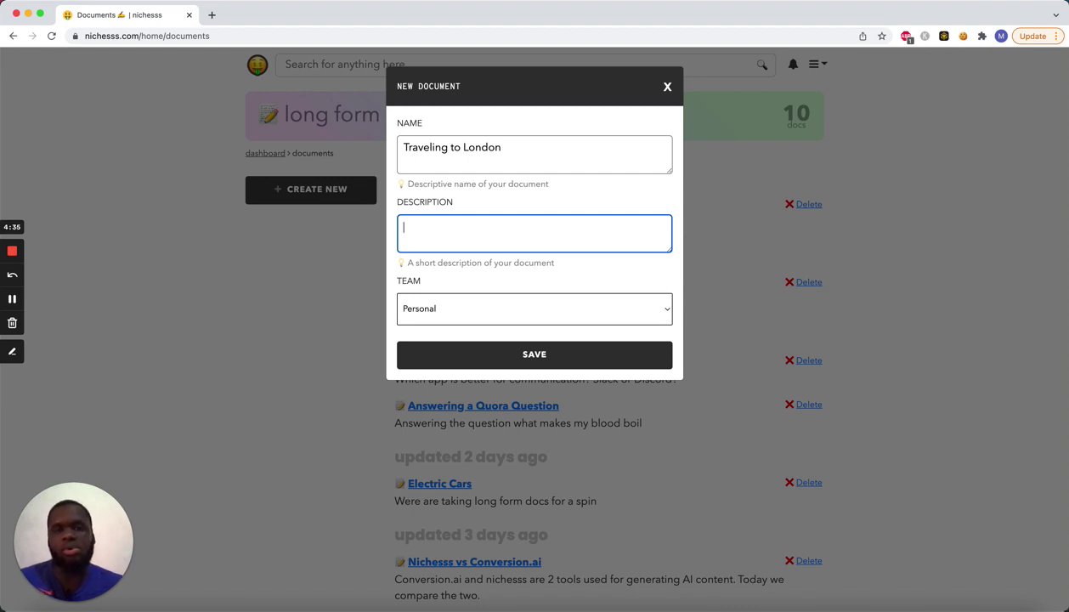
pyautogui.write('In this article, we ')
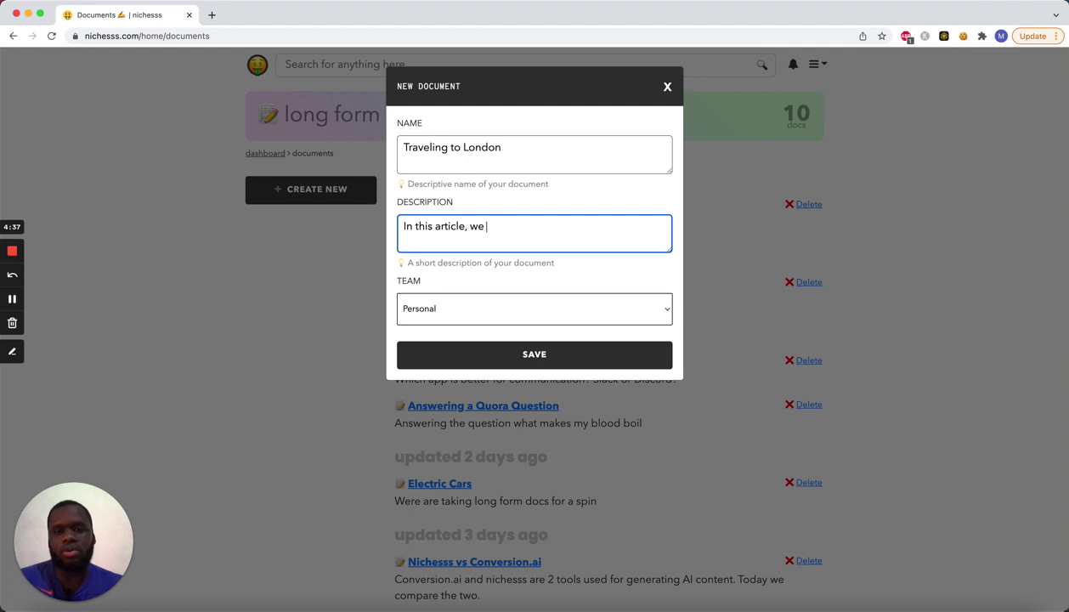
pyautogui.write('talk about wh')
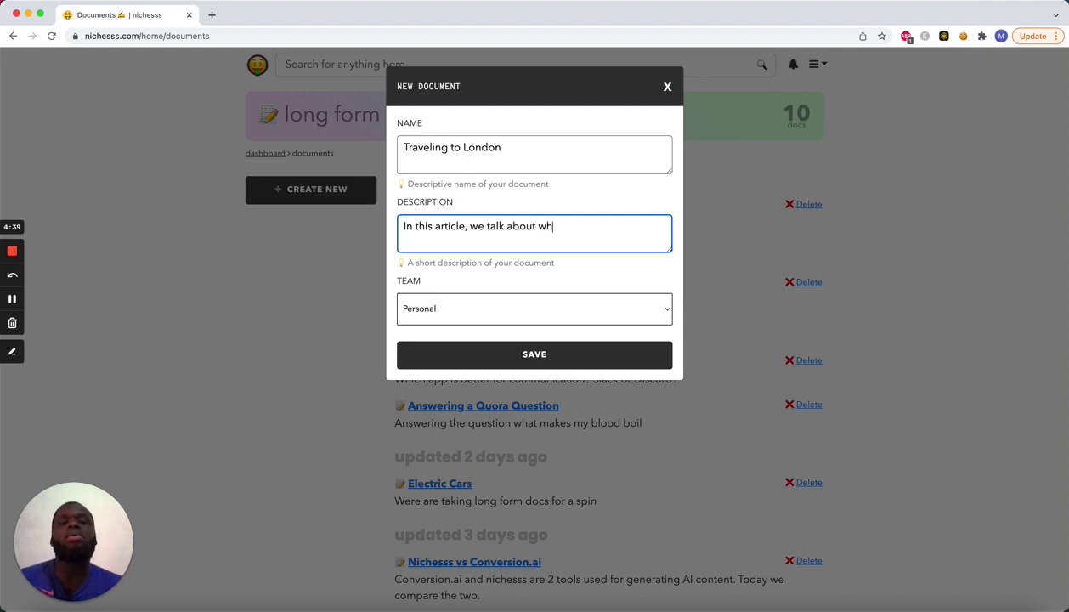
pyautogui.write('at to expect when tra')
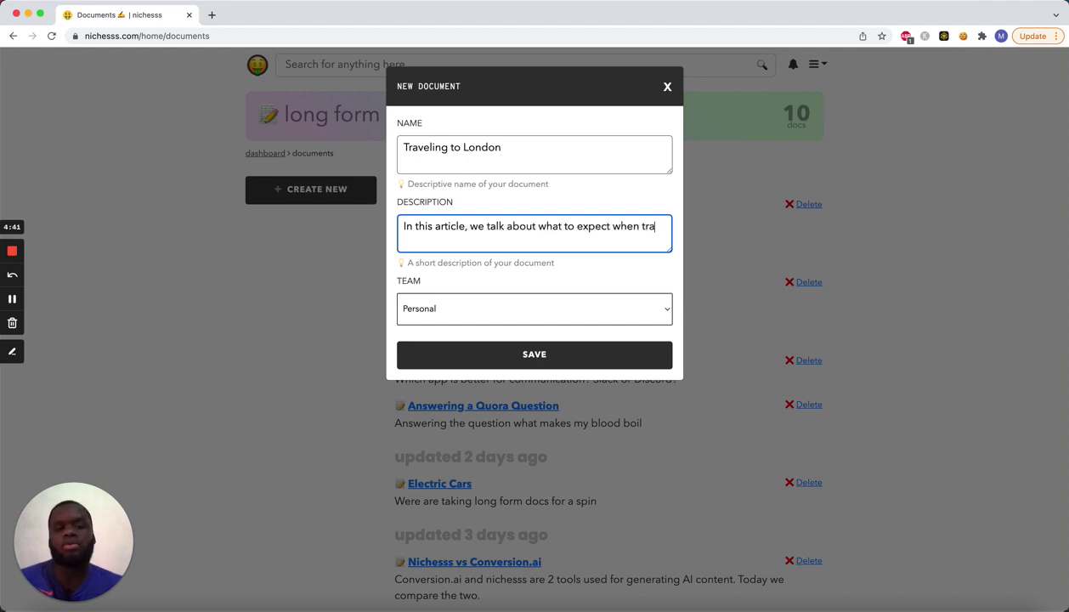
pyautogui.write('veling to London')
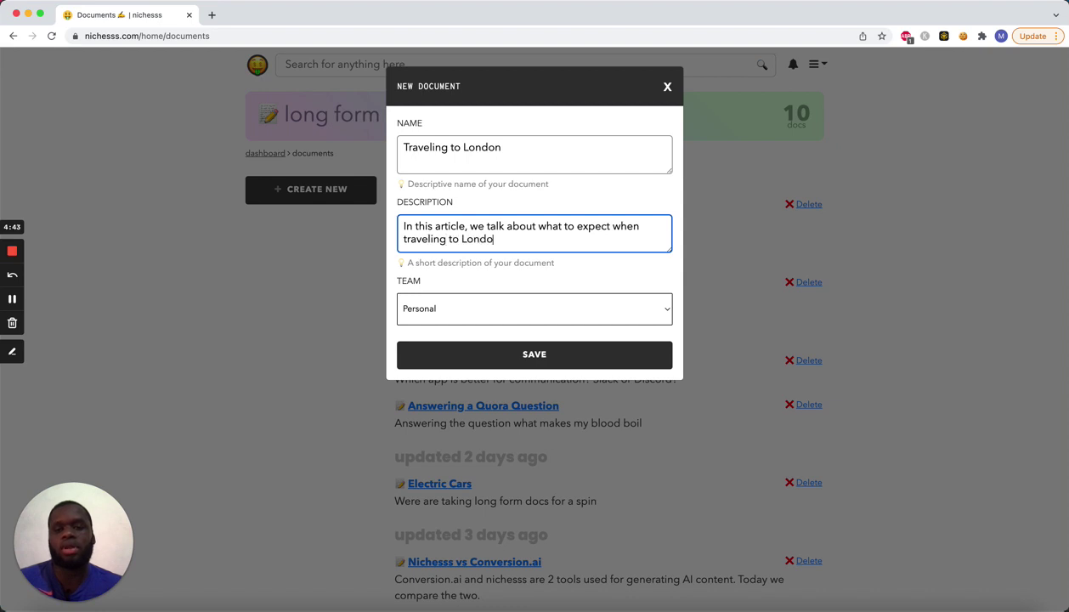
pyautogui.click(474, 354)
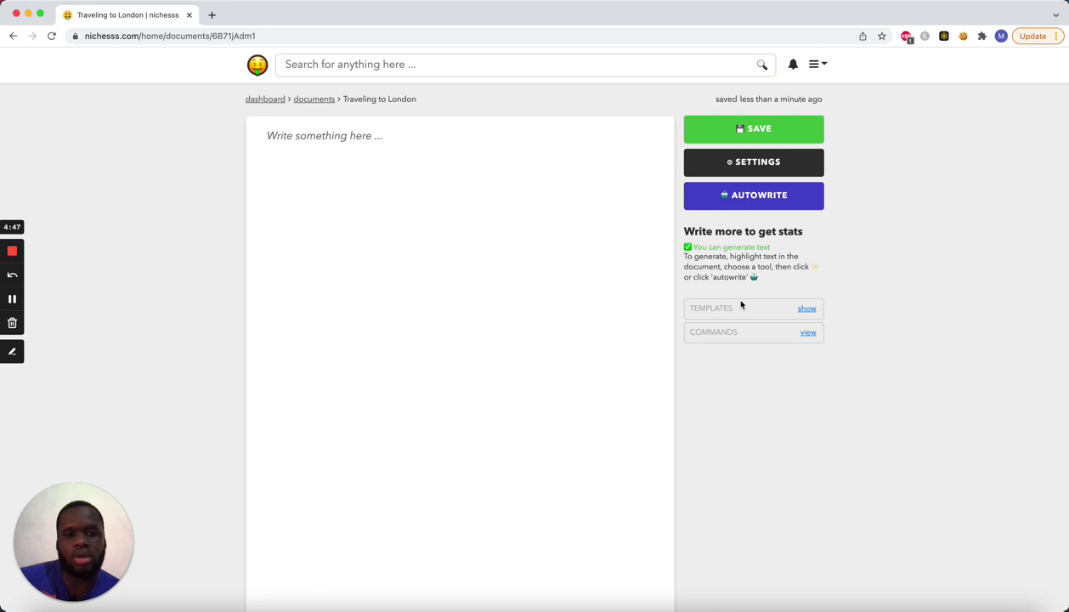
# - Paste the Travel Blog Post template into the empty London document
pyautogui.click(807, 309)
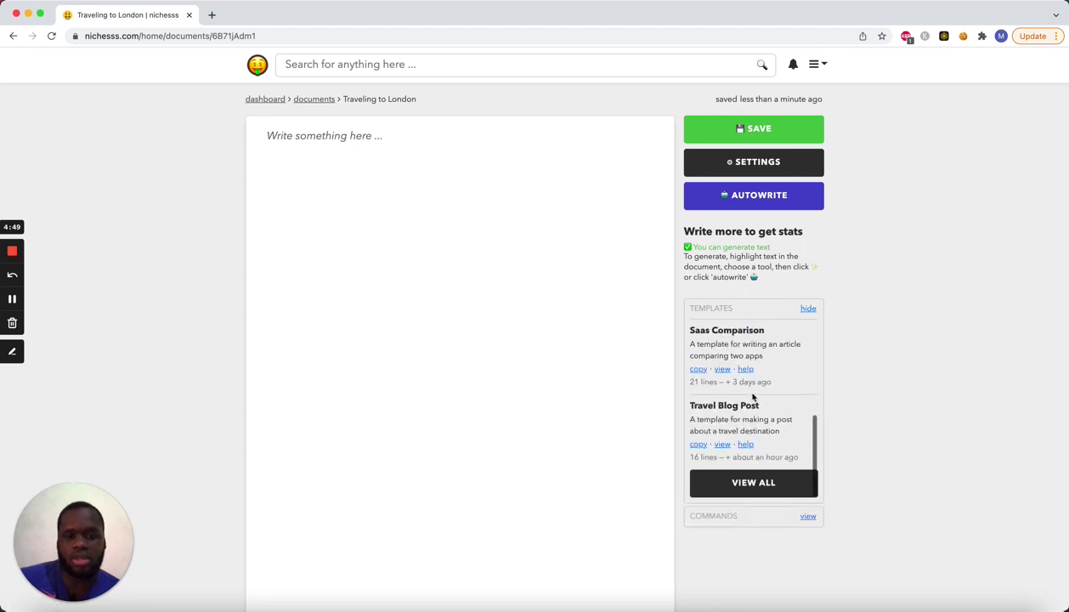
pyautogui.click(698, 445)
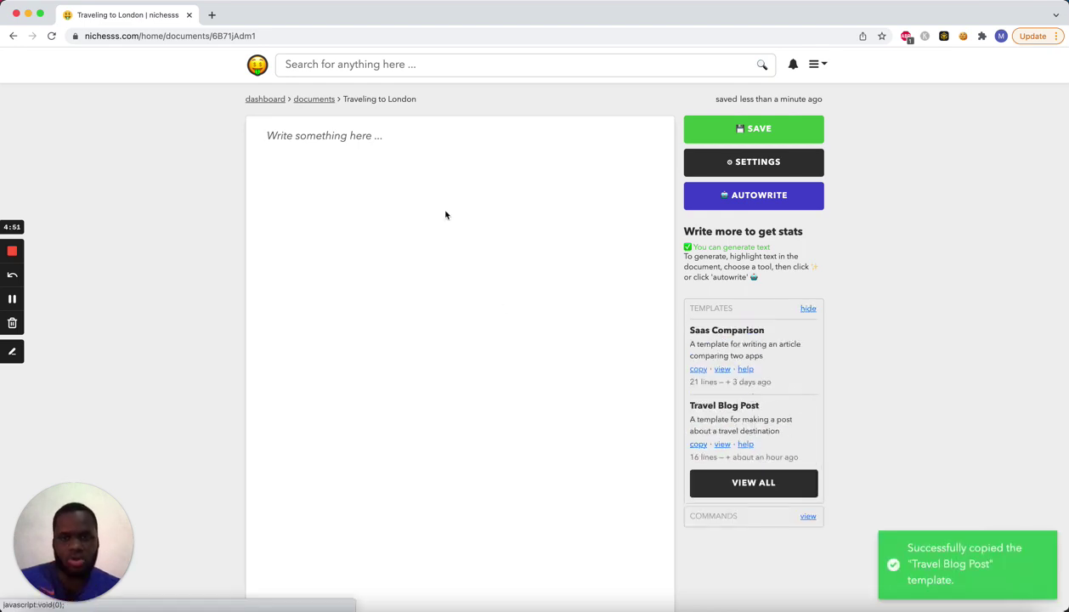
pyautogui.click(357, 138)
pyautogui.press('super+v')
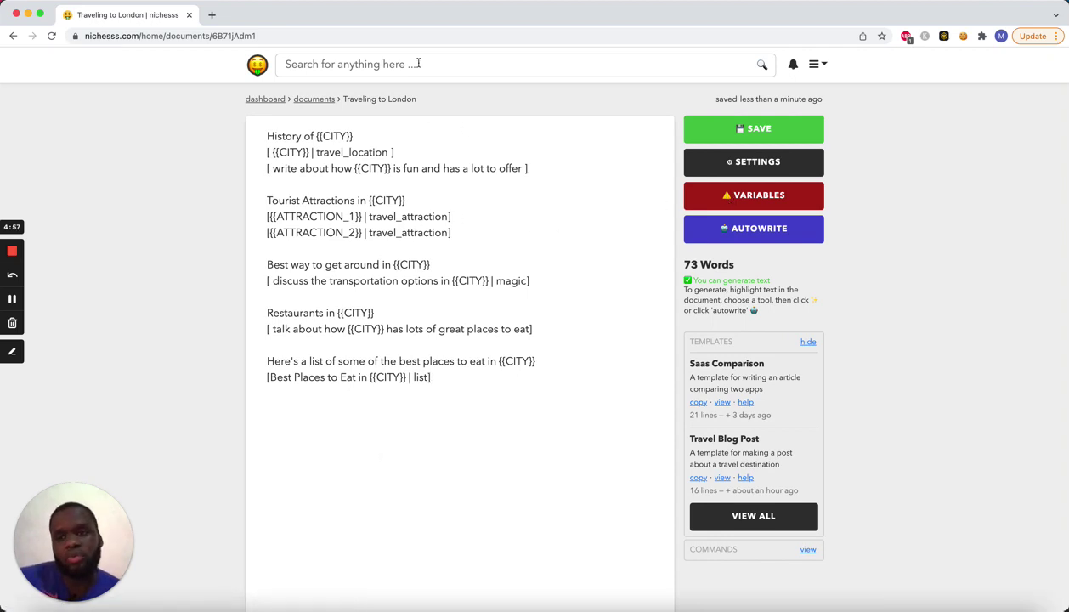
# - Apply variables CITY London, ATTRACTION_1 Buckingham Palace, ATTRACTION_2 Tower Bridge
pyautogui.click(763, 195)
pyautogui.click(509, 229)
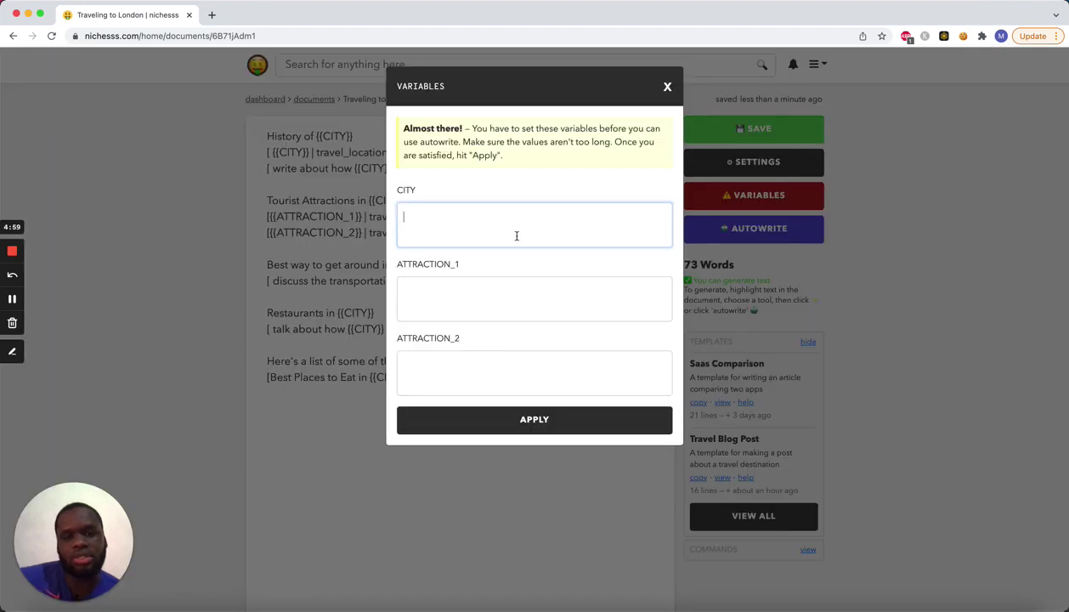
pyautogui.write('London')
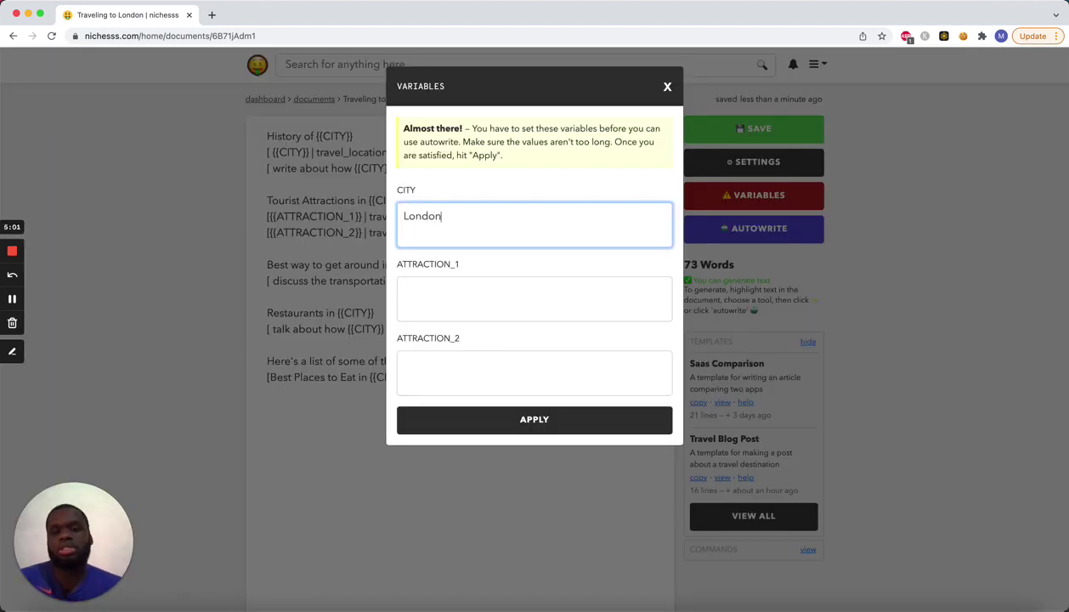
pyautogui.click(534, 299)
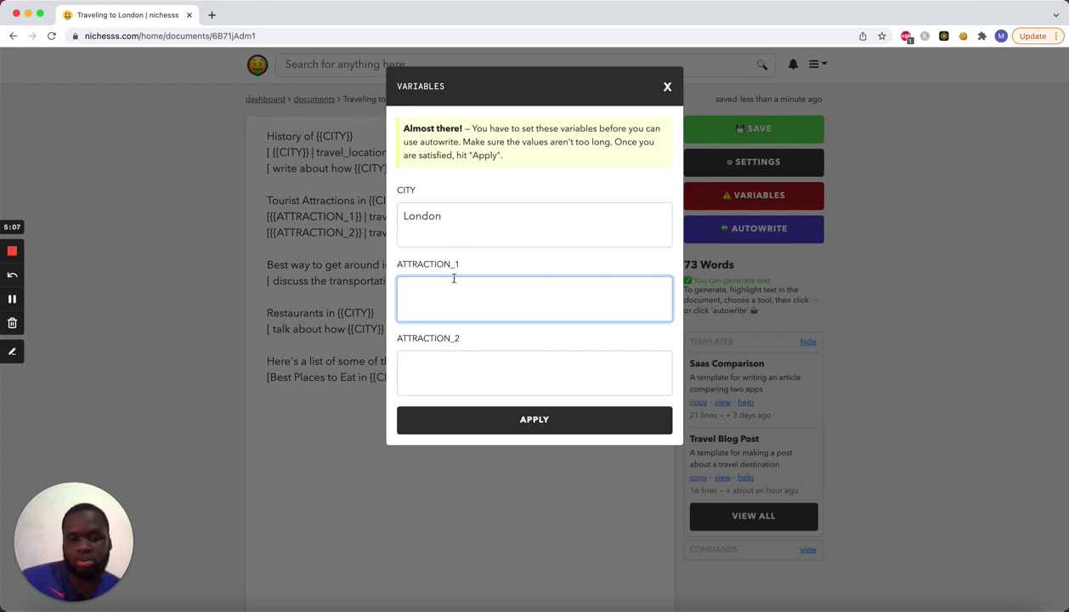
pyautogui.write('Buckingham ')
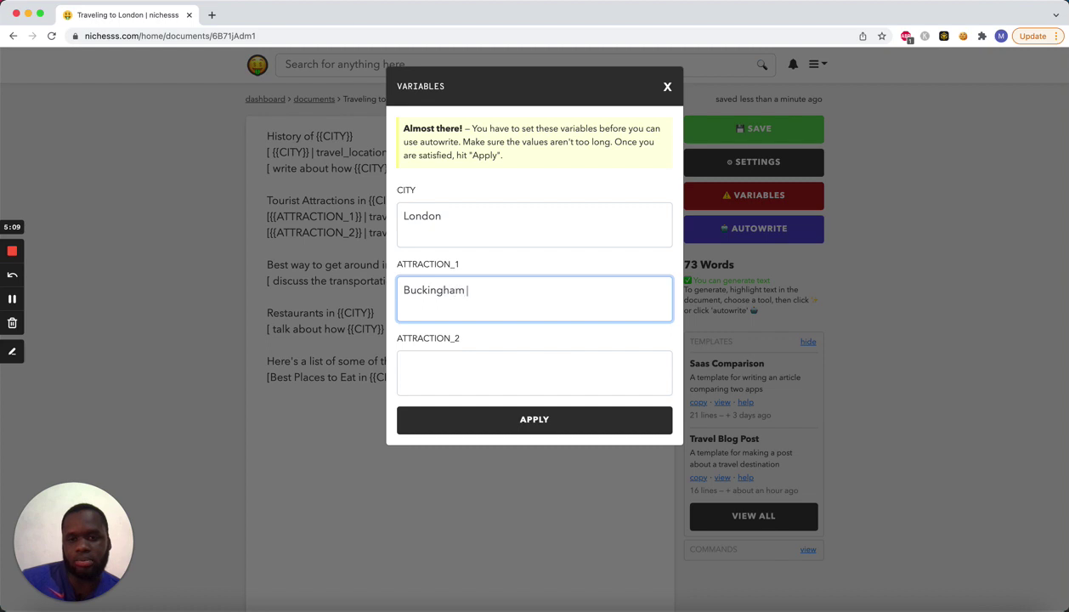
pyautogui.write('Palace')
pyautogui.click(534, 373)
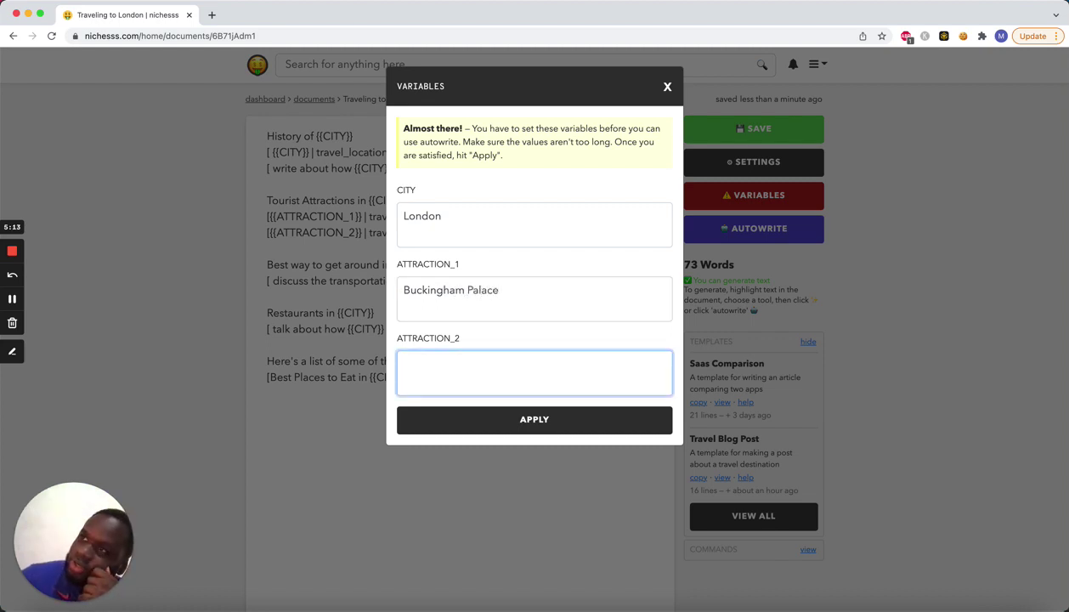
pyautogui.write('Tower Bridge')
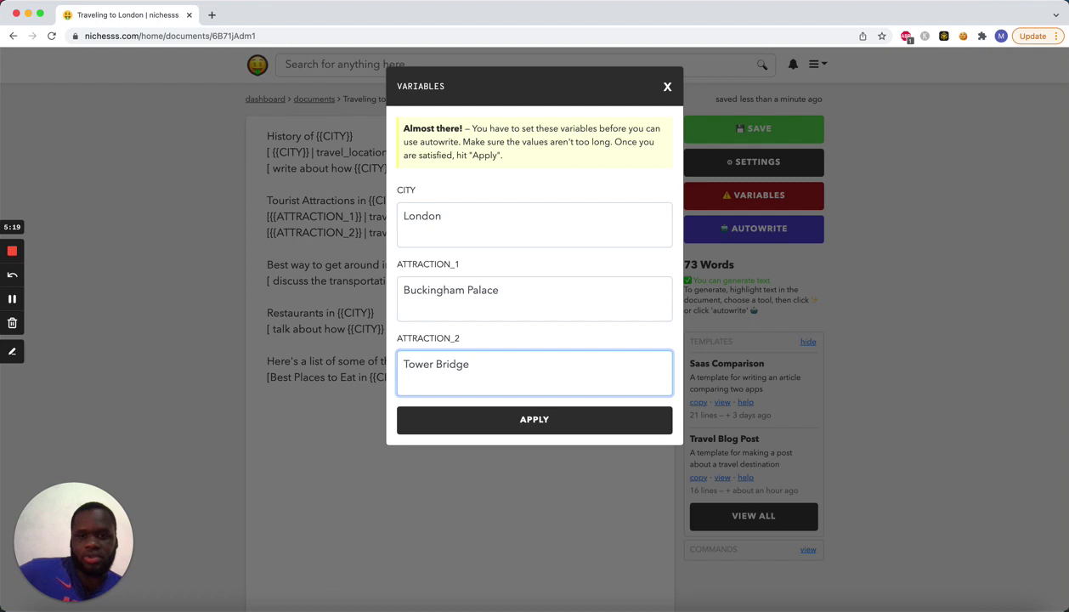
pyautogui.click(446, 422)
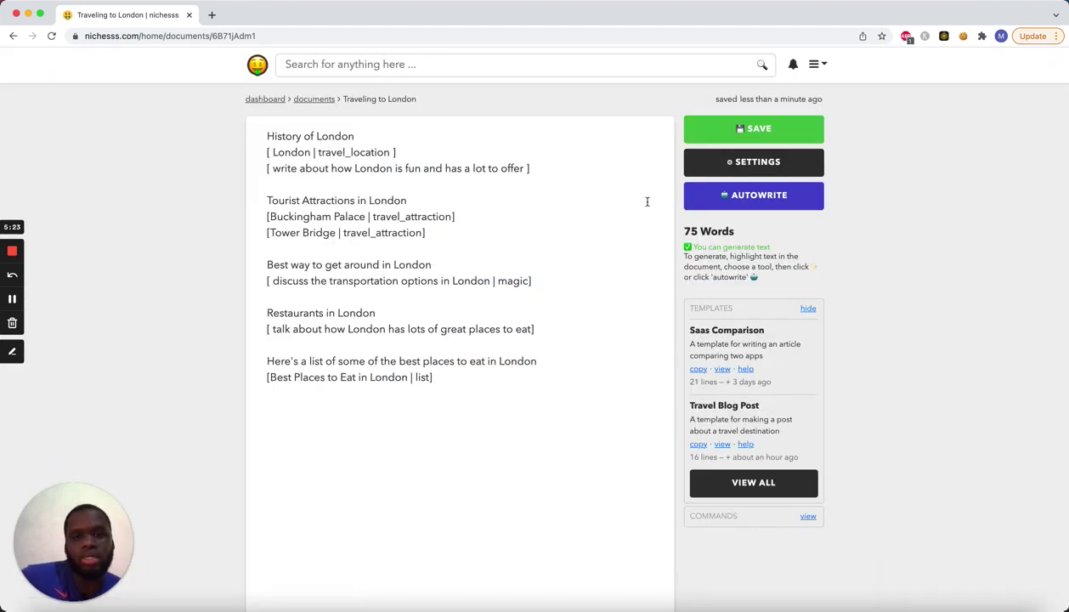
pyautogui.click(715, 204)
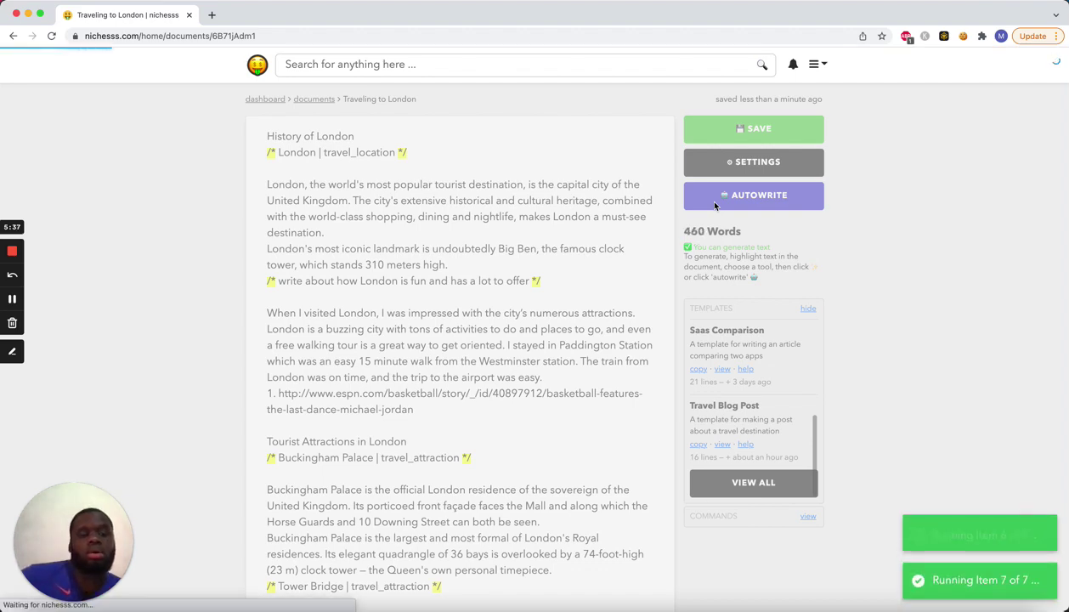
pyautogui.scroll(-5, 715, 205)
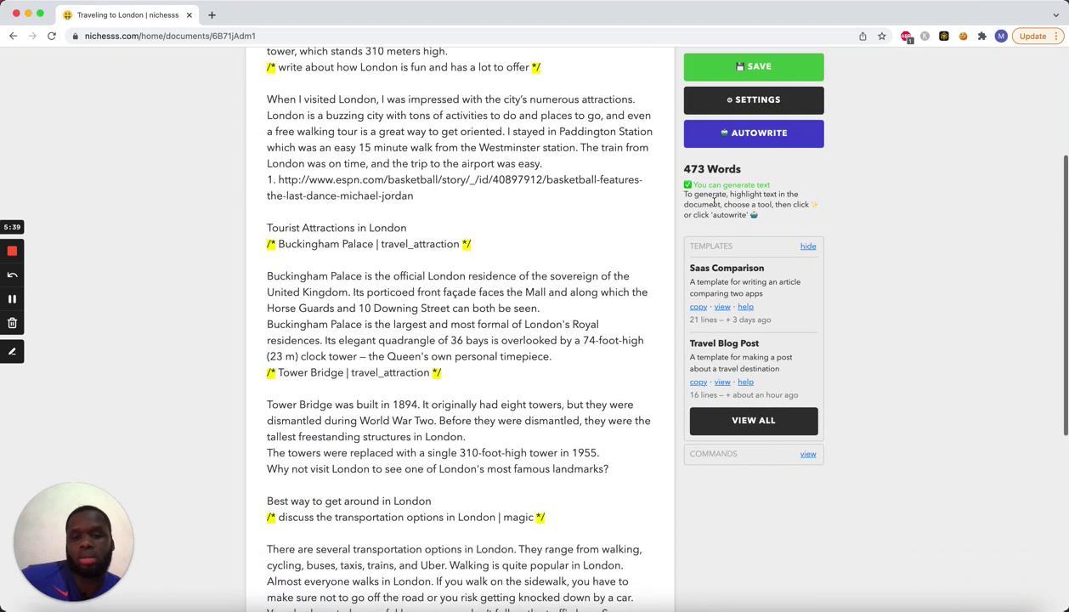
pyautogui.scroll(-2, 714, 201)
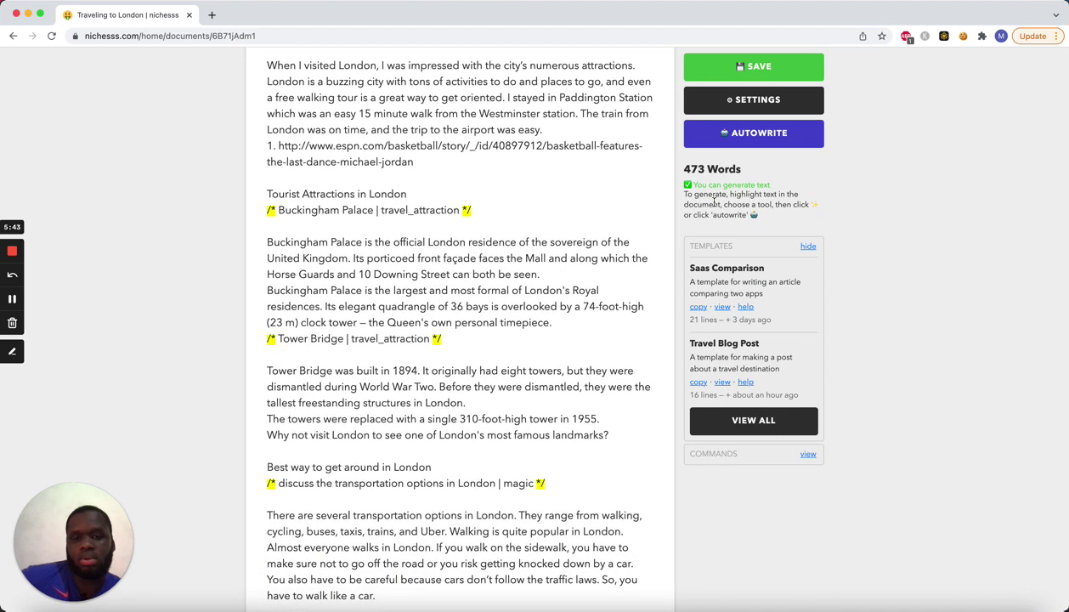
pyautogui.scroll(-4, 528, 322)
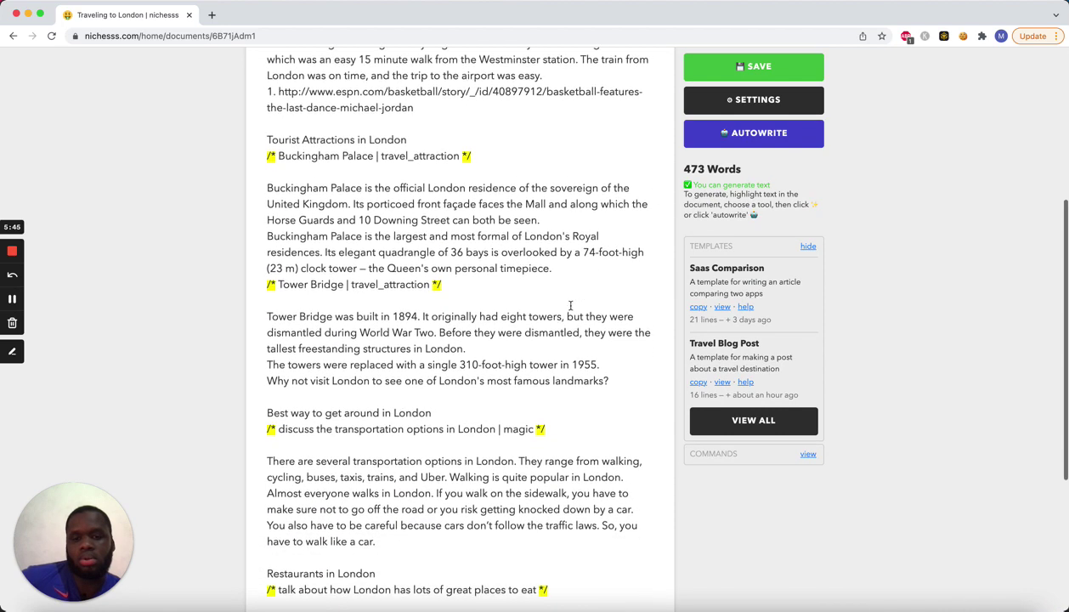
pyautogui.scroll(-5, 528, 322)
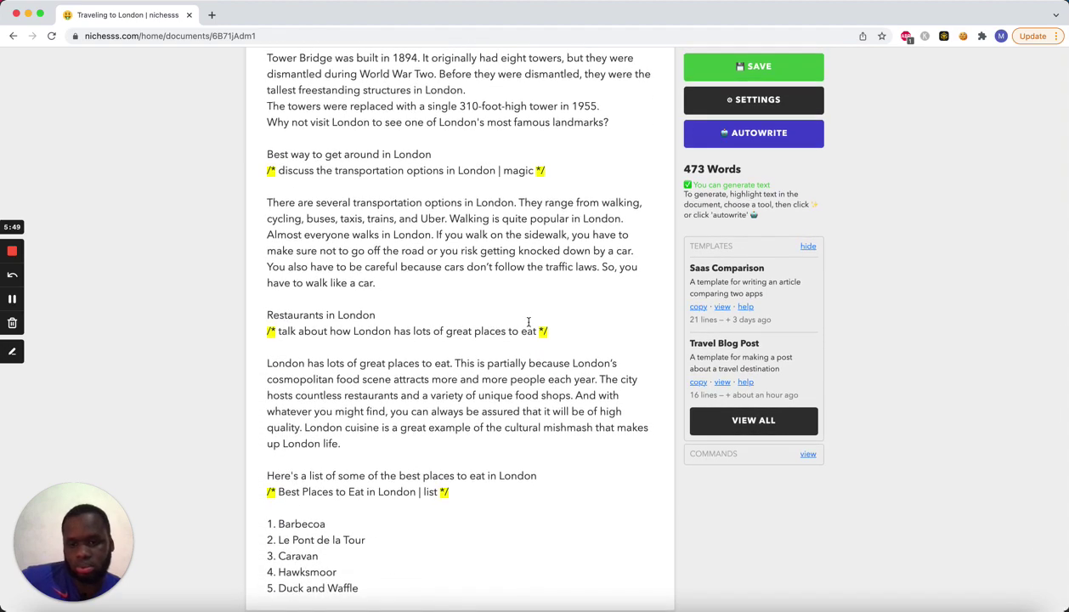
pyautogui.scroll(15, 528, 322)
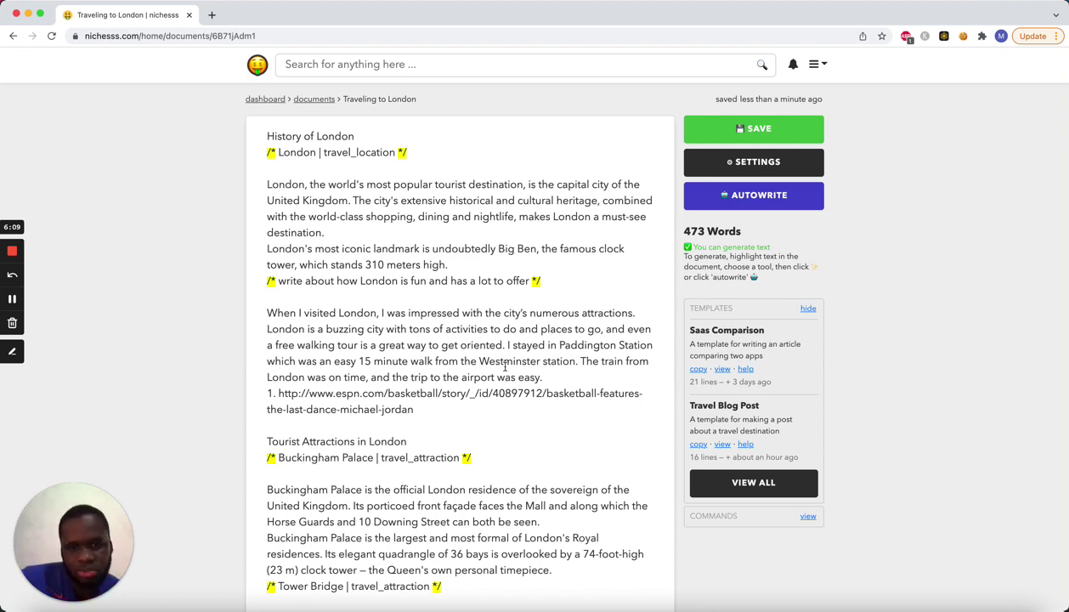
pyautogui.scroll(-3, 505, 365)
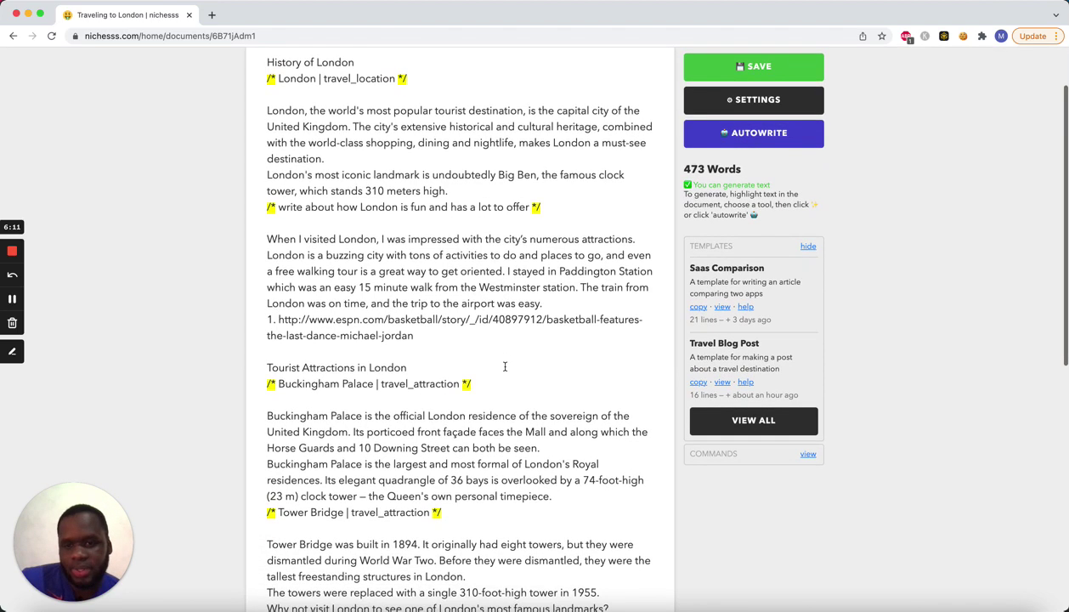
pyautogui.scroll(-3, 505, 367)
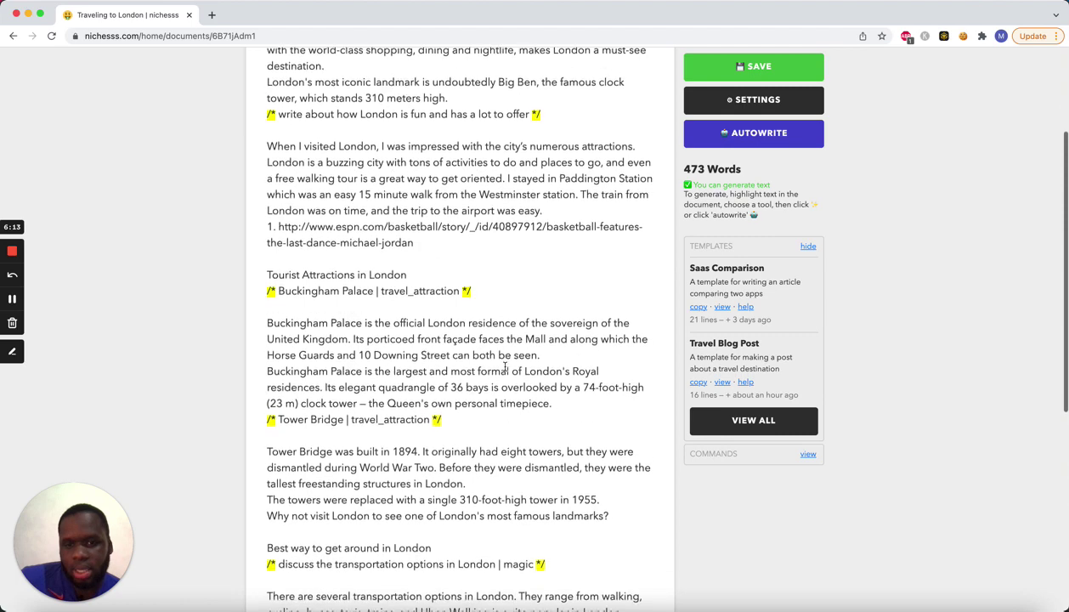
pyautogui.scroll(-5, 505, 367)
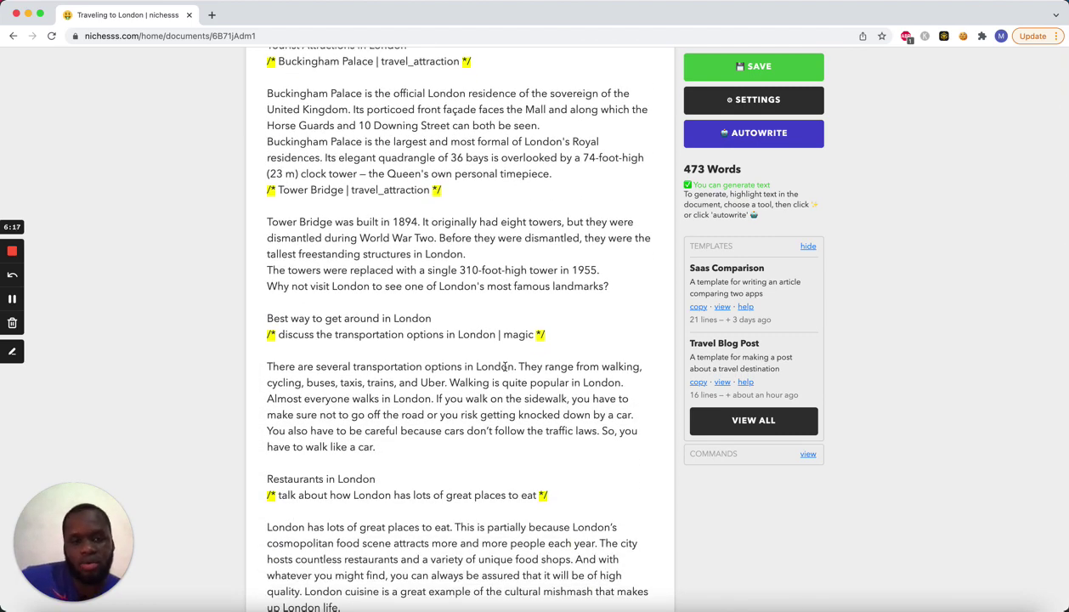
pyautogui.scroll(-1, 505, 368)
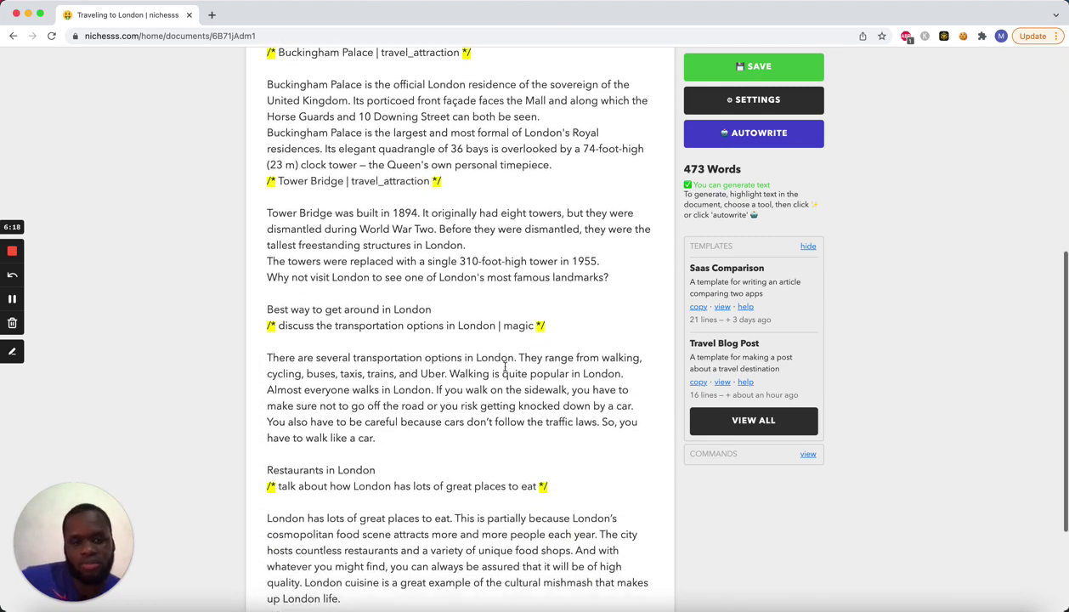
# - Inspect the Travel Blog Post template code in the Template Viewer, then close it and hide Templates
pyautogui.click(720, 382)
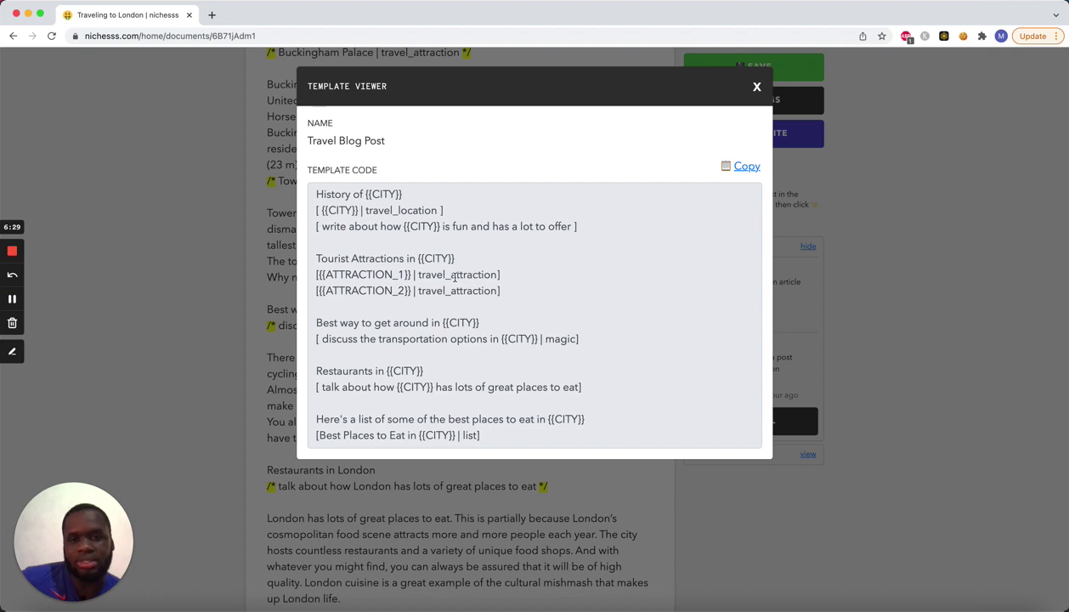
pyautogui.click(455, 277)
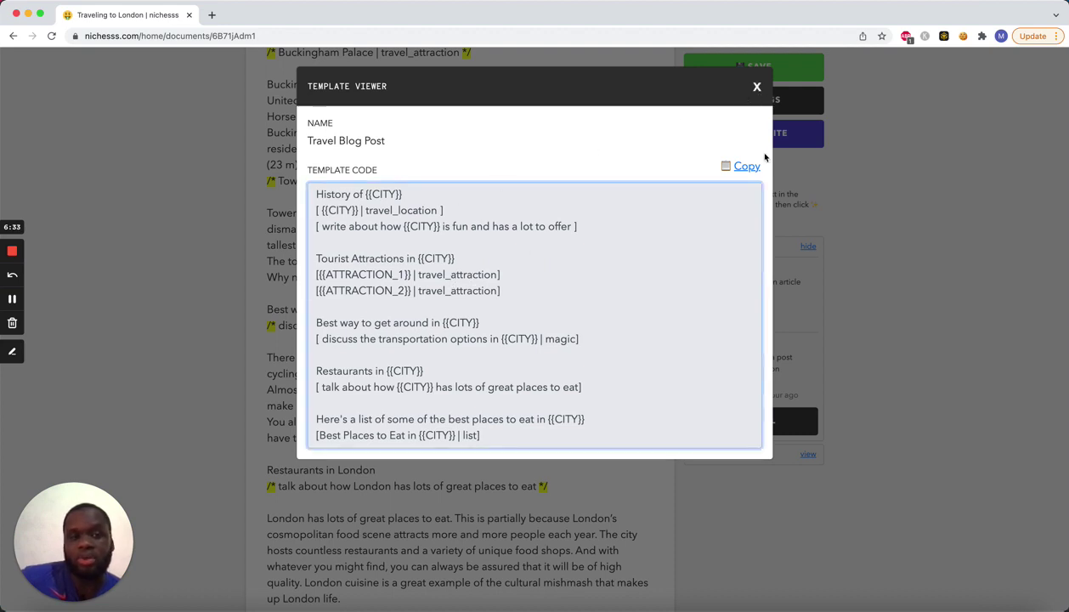
pyautogui.click(754, 89)
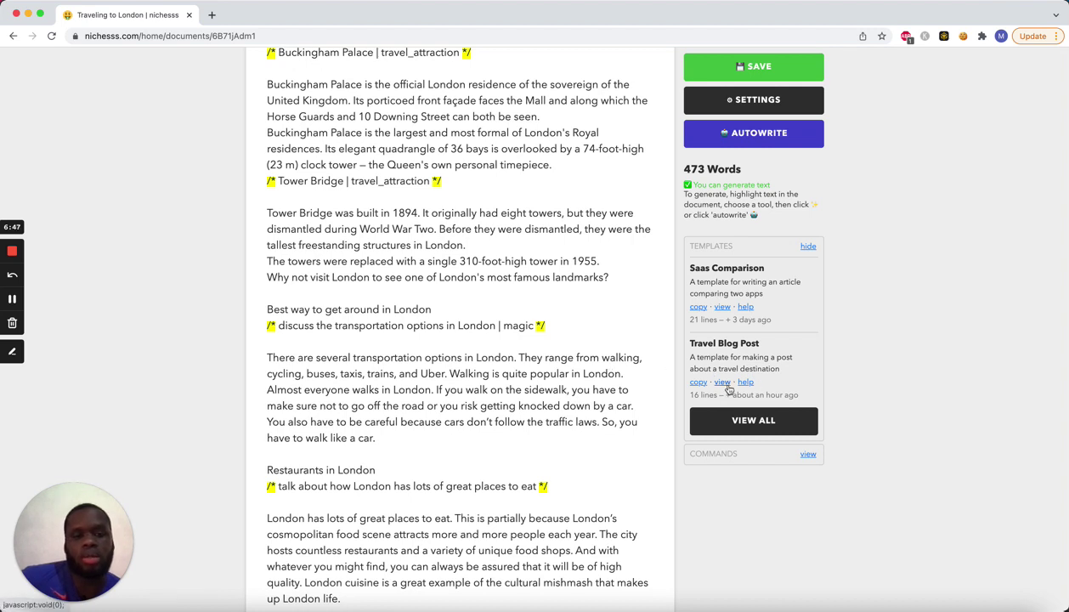
pyautogui.click(803, 245)
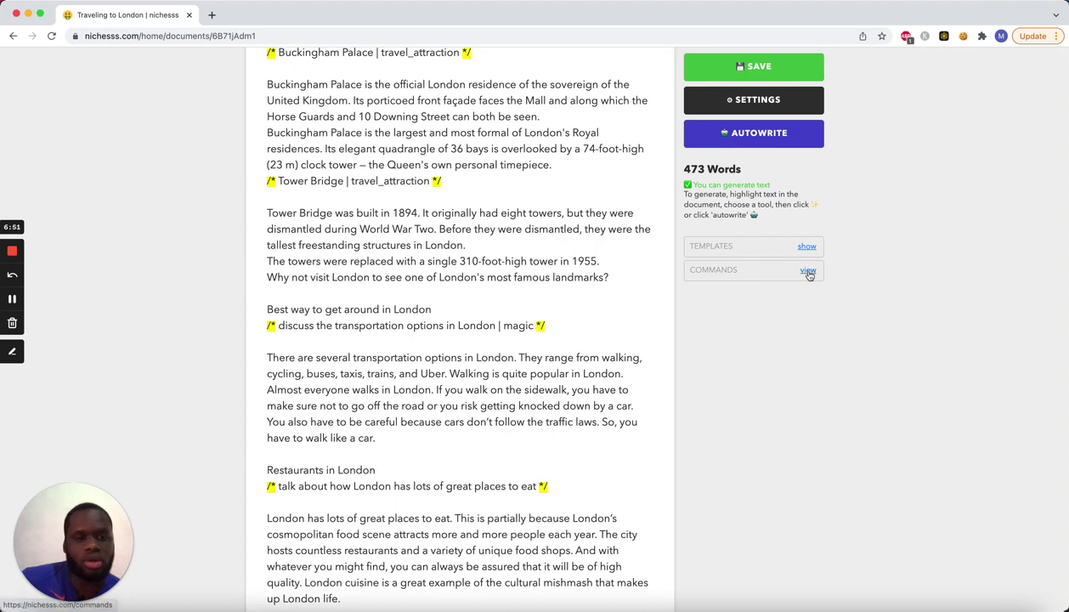
# - Open the Long Form AI Commands page in a new tab and browse travel_attraction, travel_location and wildcard
pyautogui.click(807, 271)
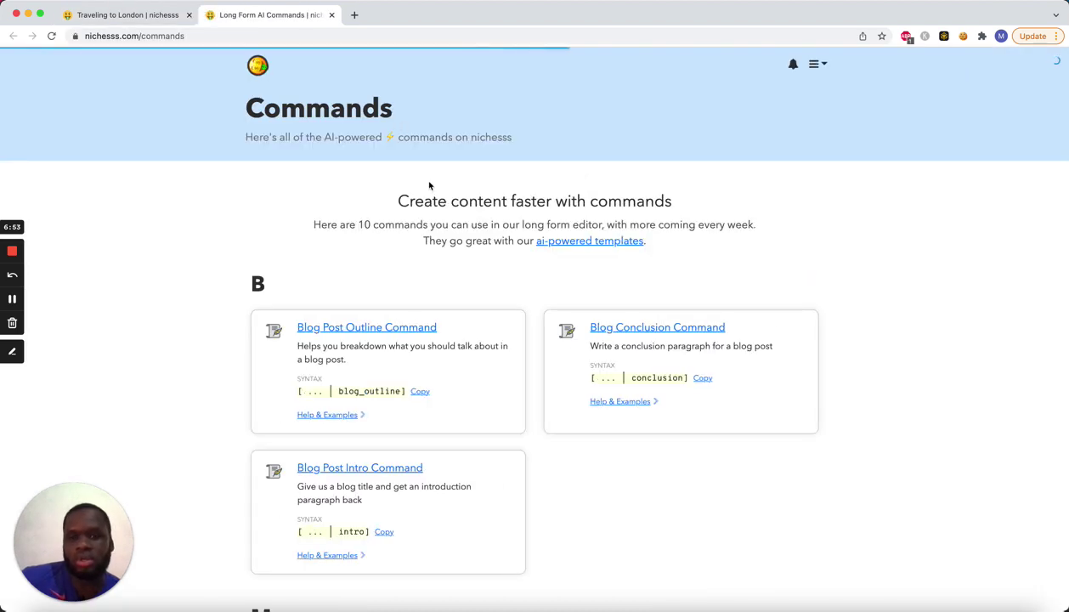
pyautogui.scroll(-3, 429, 185)
pyautogui.scroll(3, 429, 185)
pyautogui.scroll(-1, 429, 185)
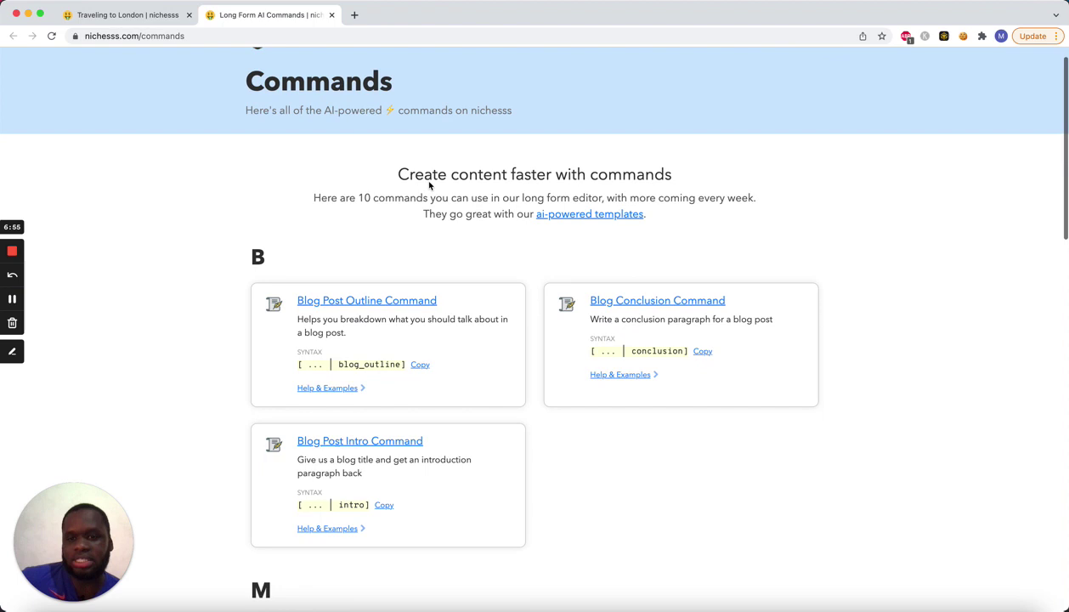
pyautogui.scroll(-1, 430, 186)
pyautogui.scroll(-3, 429, 185)
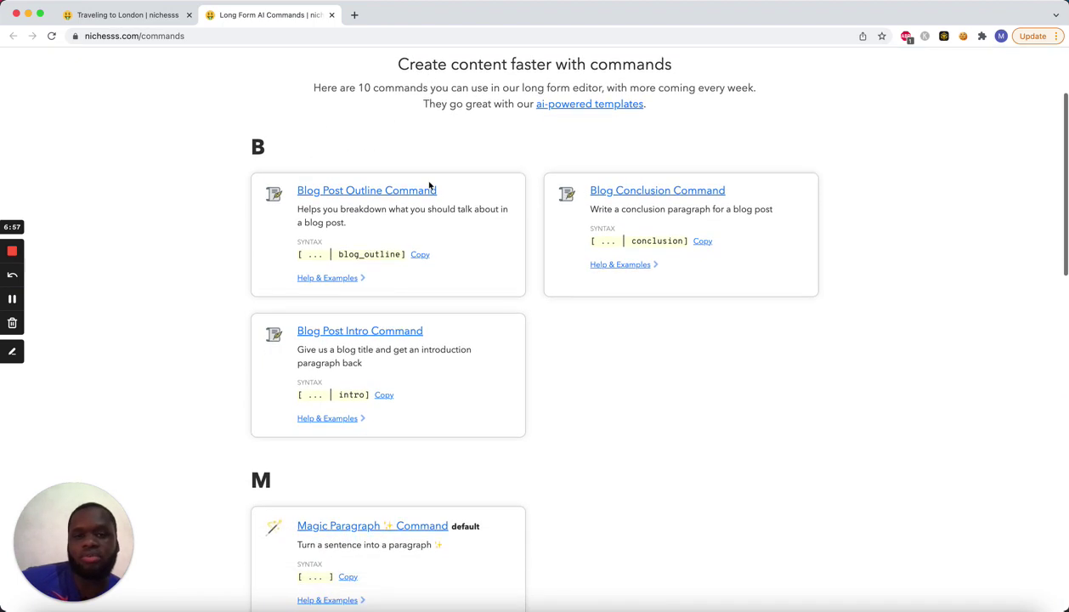
pyautogui.scroll(-2, 430, 185)
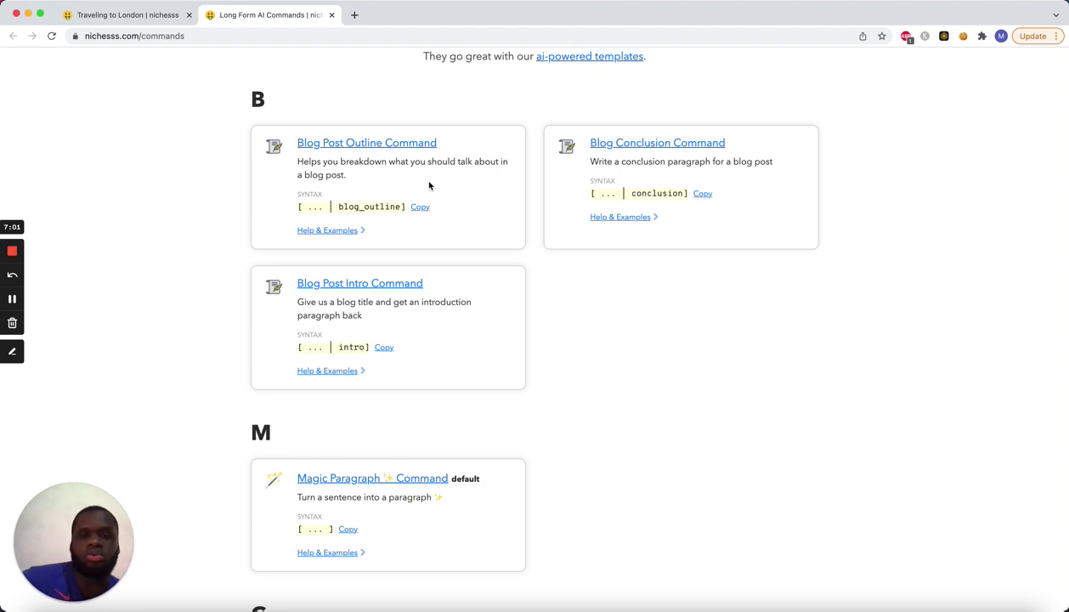
pyautogui.scroll(-2, 429, 186)
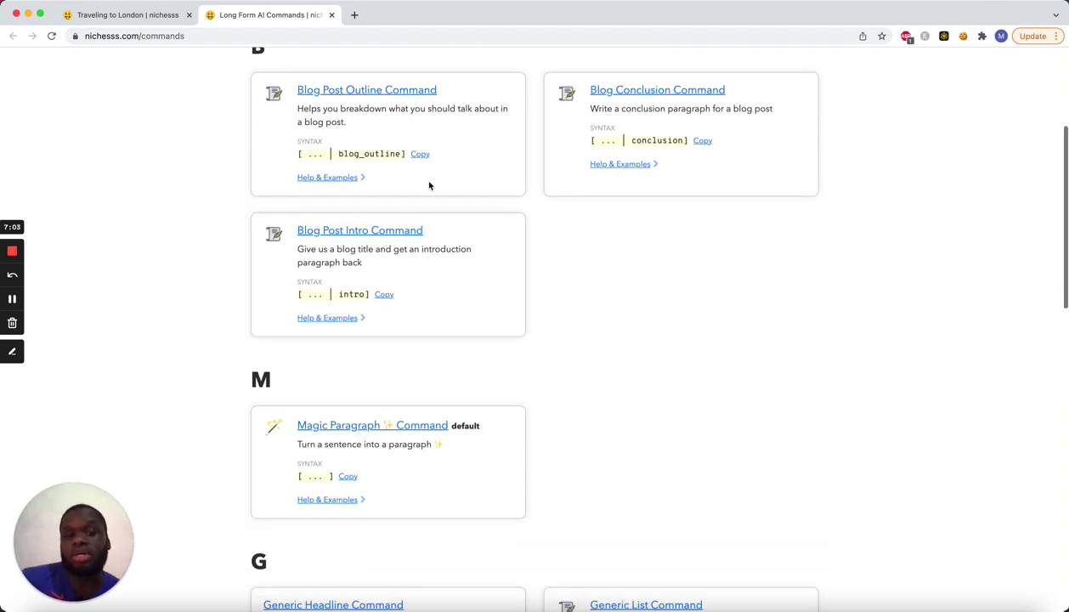
pyautogui.scroll(-5, 429, 185)
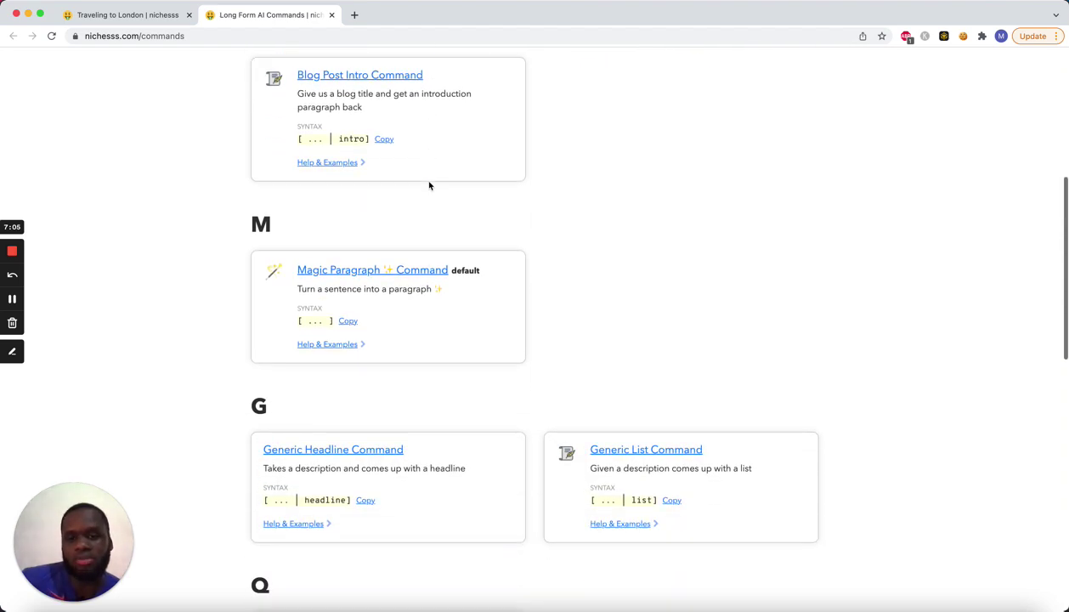
pyautogui.scroll(-4, 429, 185)
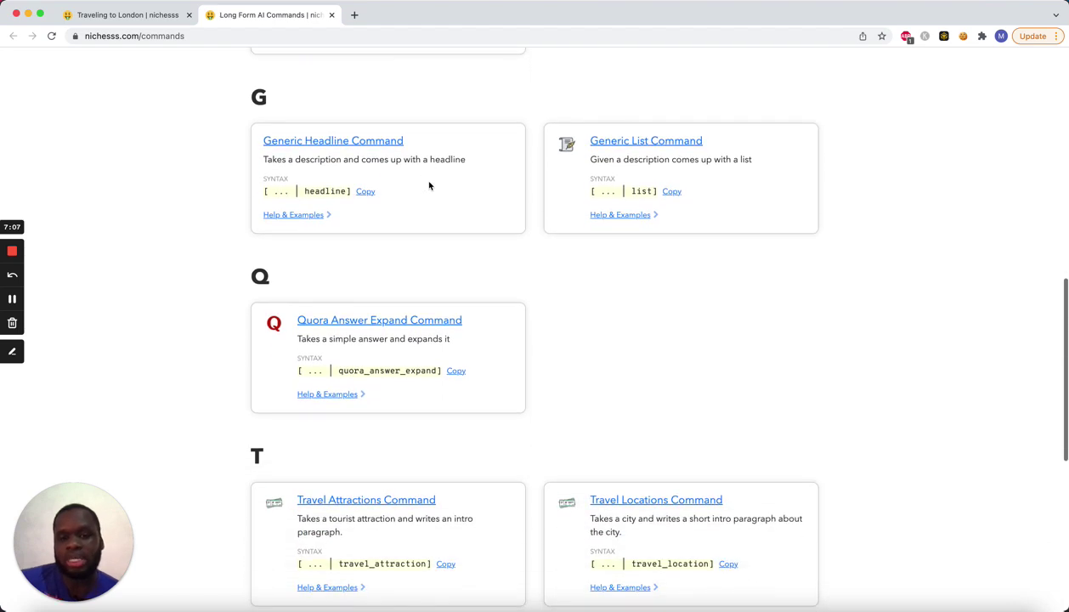
pyautogui.scroll(-4, 429, 185)
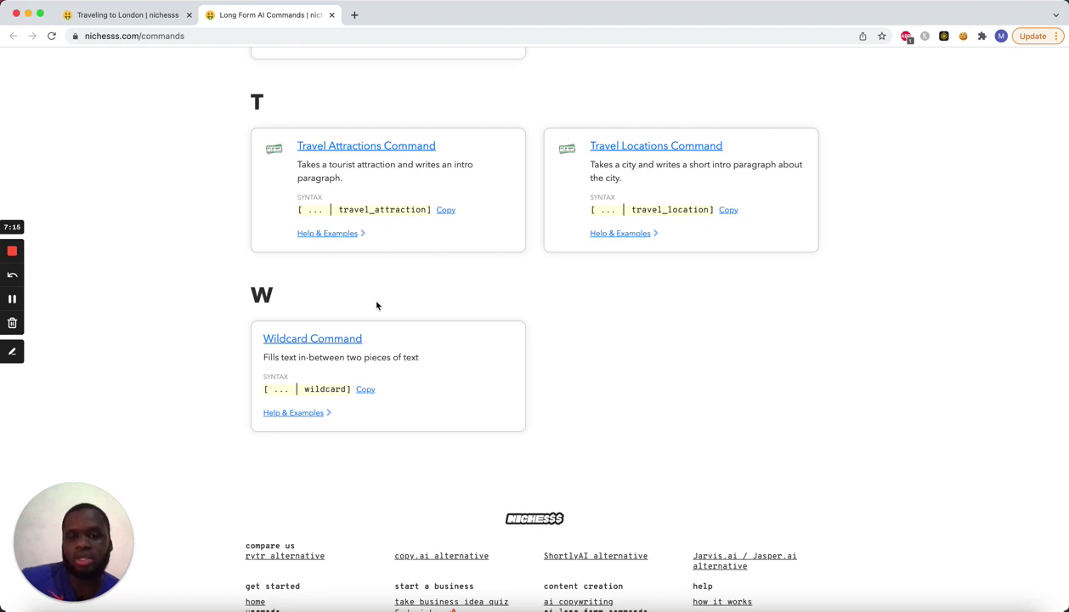
pyautogui.scroll(2, 377, 306)
# - Read the Travel Attractions Command's syntax and examples, then go back to the Traveling to London tab
pyautogui.click(385, 265)
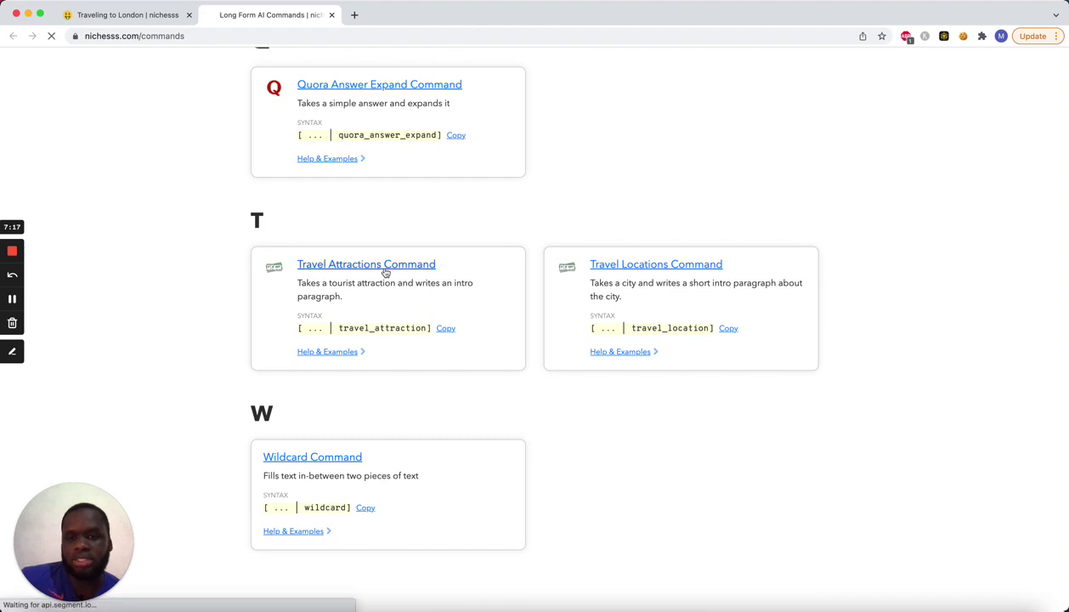
pyautogui.scroll(-5, 358, 292)
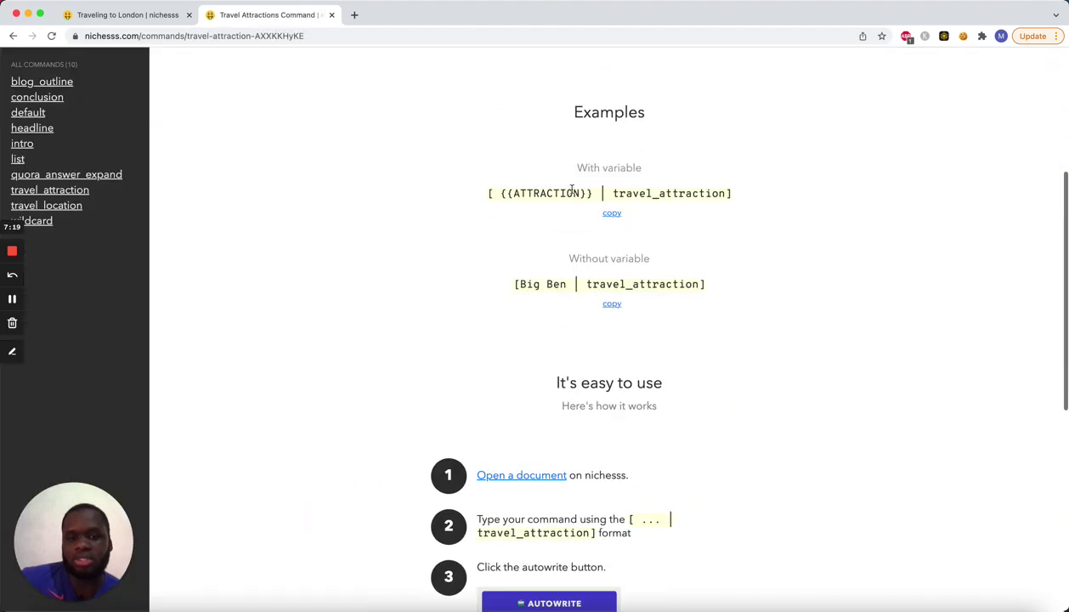
pyautogui.scroll(-3, 572, 189)
pyautogui.scroll(10, 635, 175)
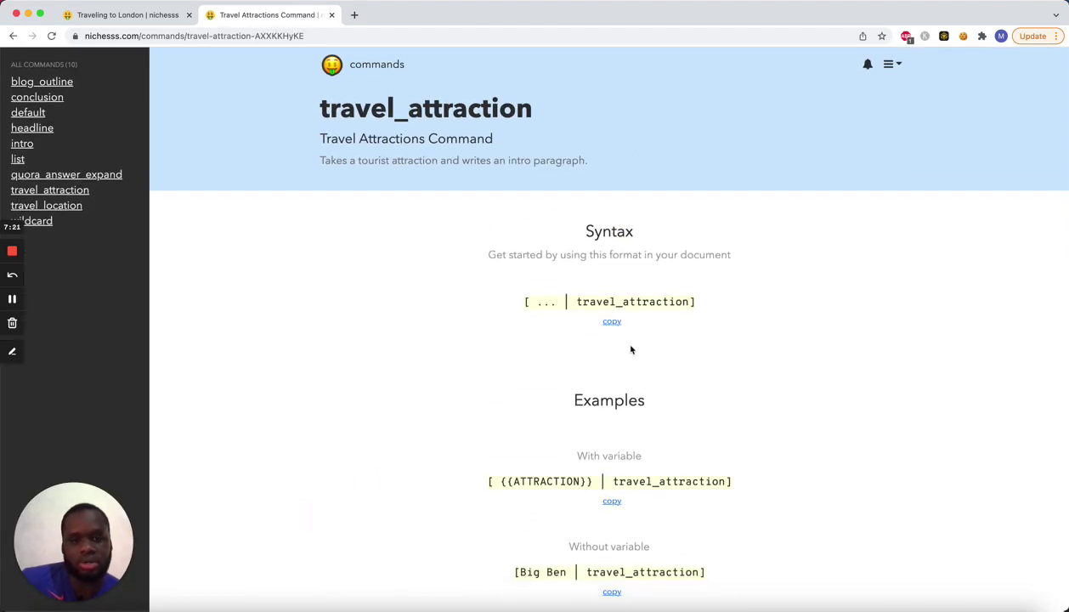
pyautogui.scroll(-2, 621, 346)
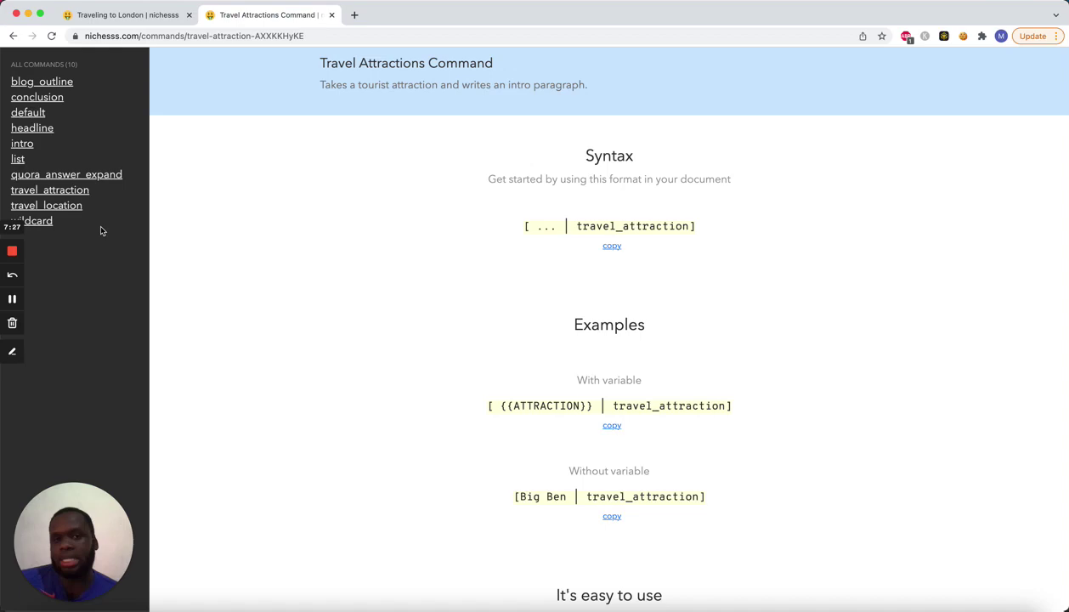
pyautogui.click(151, 25)
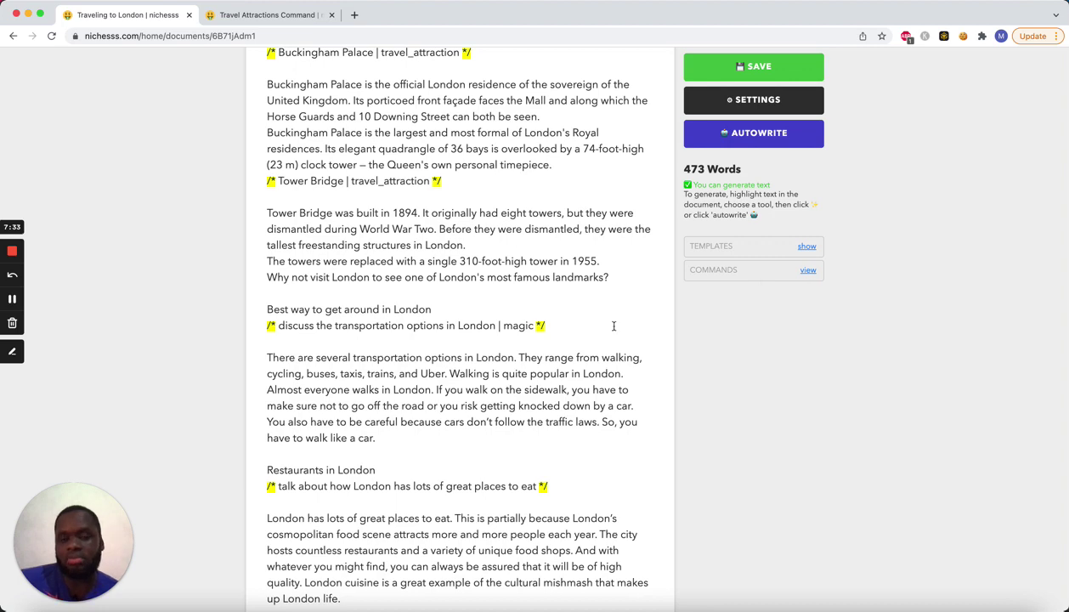
# - Re-expand the Templates panel at the document top to list Saas Comparison and Travel Blog Post
pyautogui.scroll(5, 609, 299)
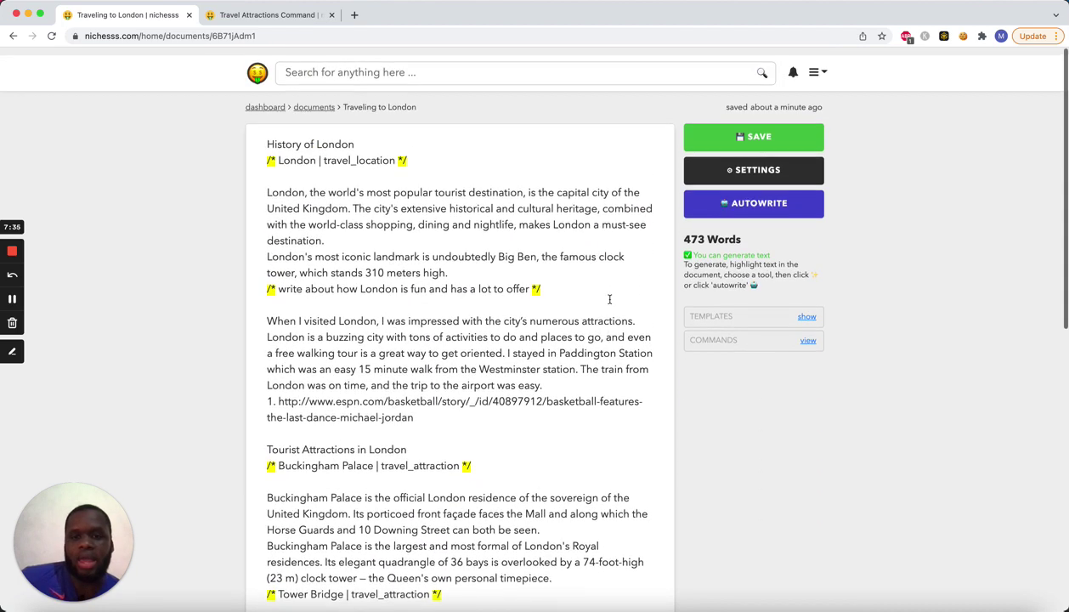
pyautogui.click(806, 309)
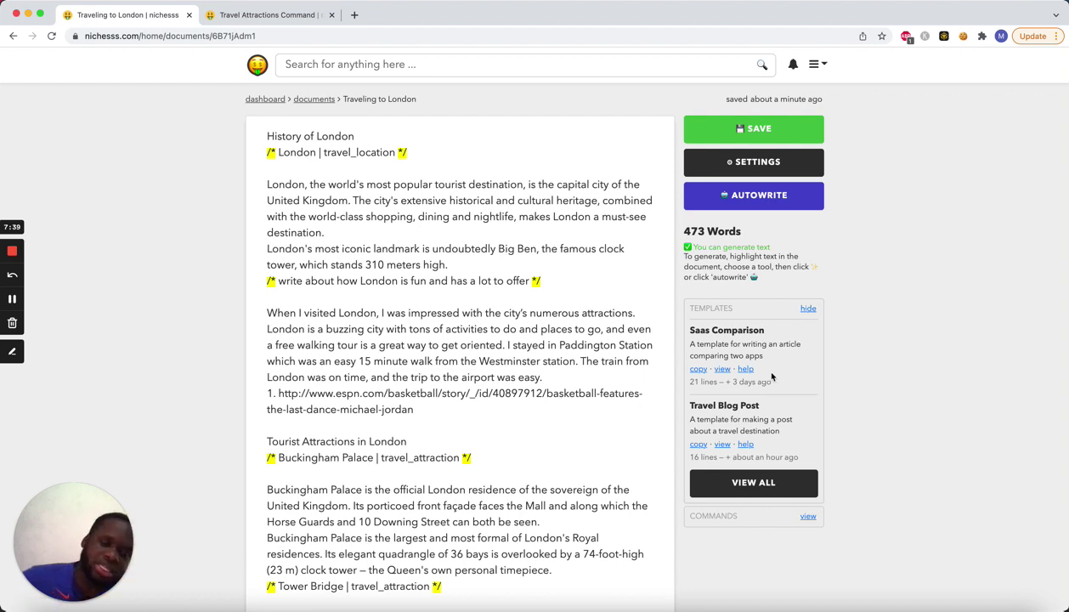